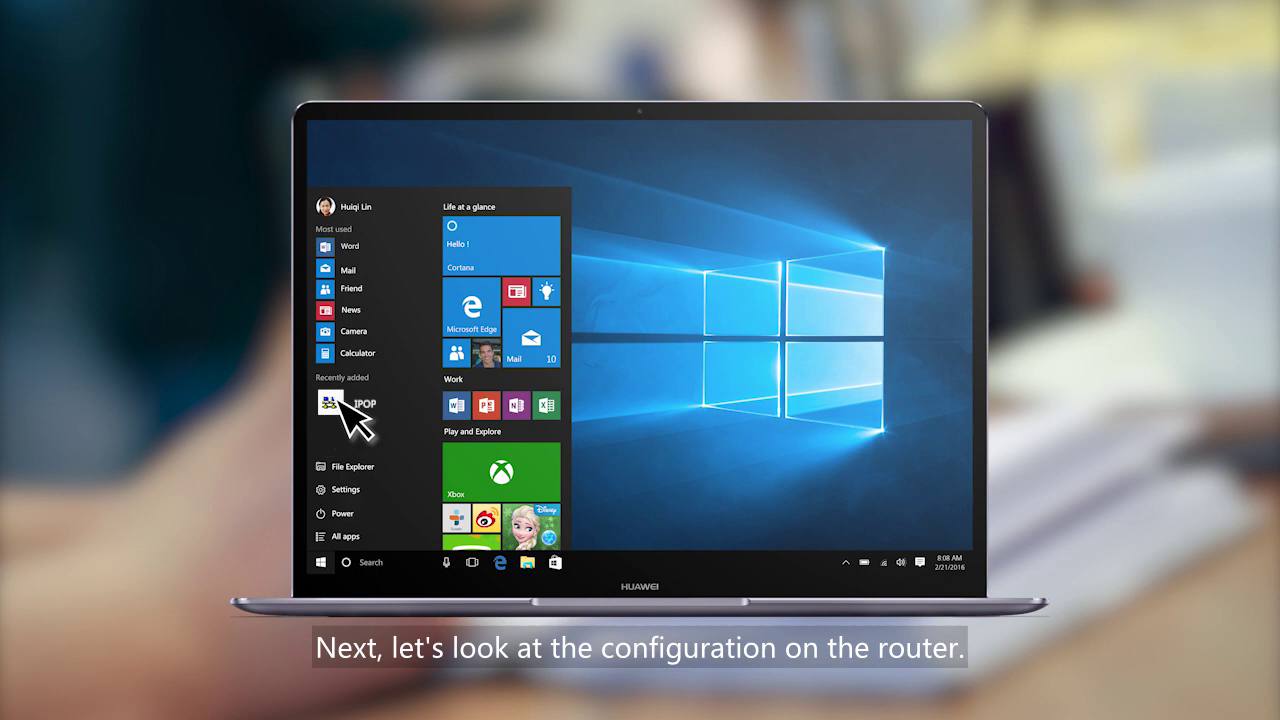
- Launch IPOP and commit a license activating NAT session-table size 16 on slot 4 card 0
{"action": "left_click", "coordinate": [343, 405]}
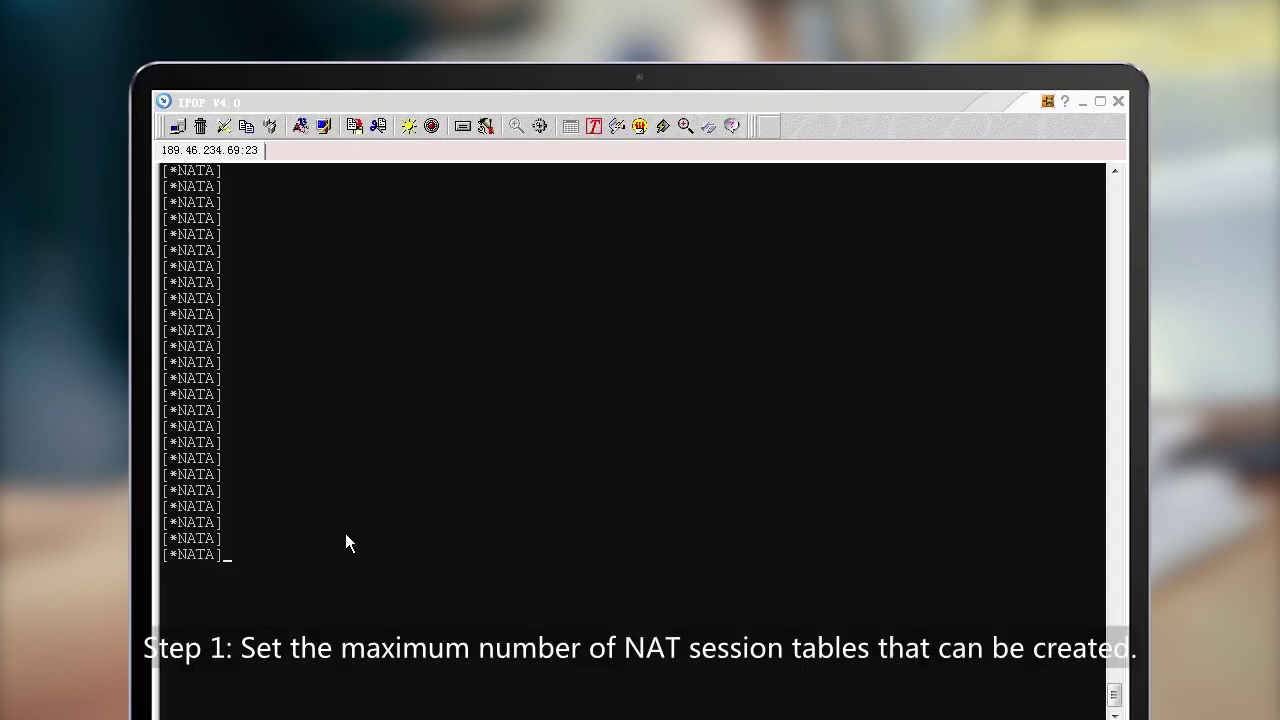
{"action": "type", "text": "license"}
{"action": "key", "text": "Return"}
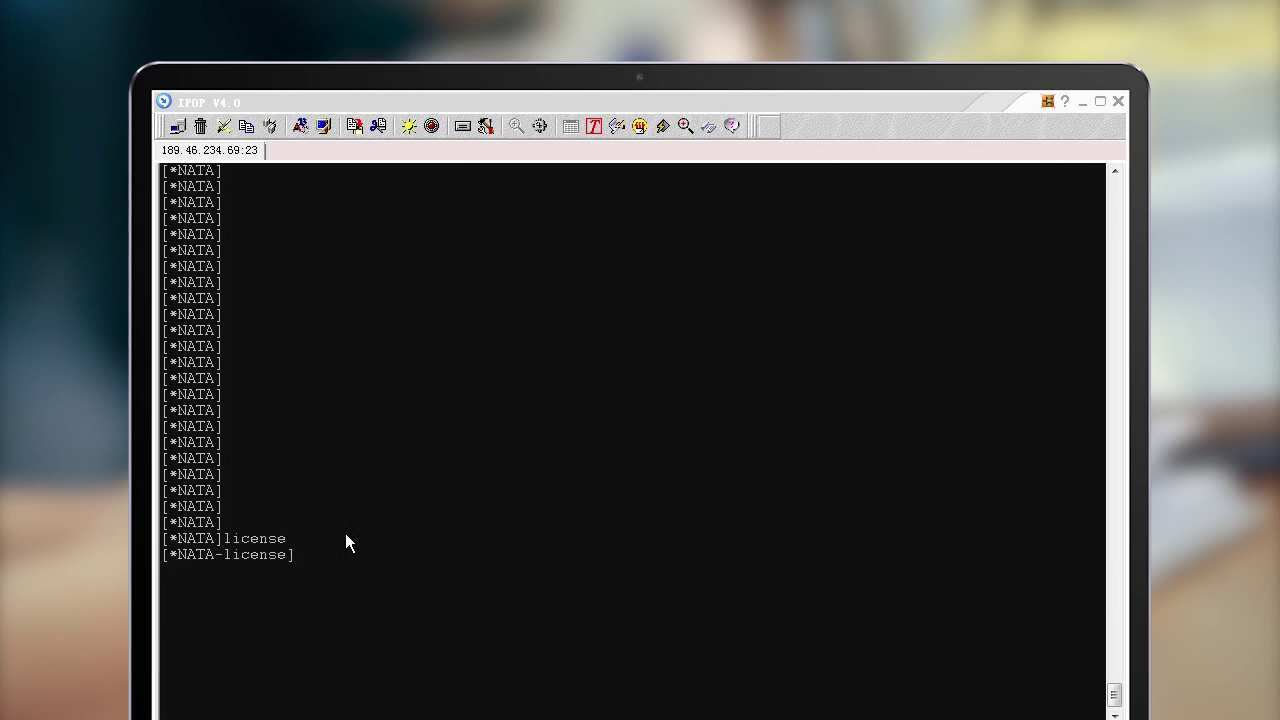
{"action": "type", "text": "active"}
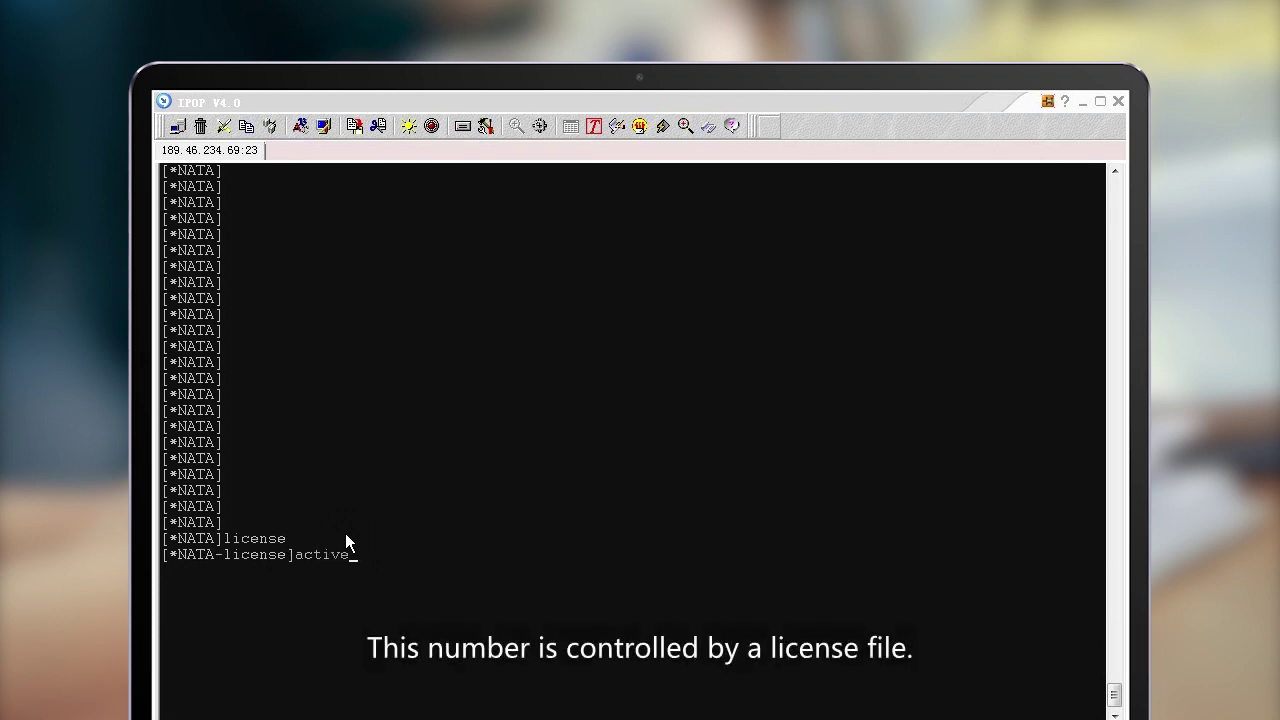
{"action": "type", "text": " nat session-table size 16 slot"}
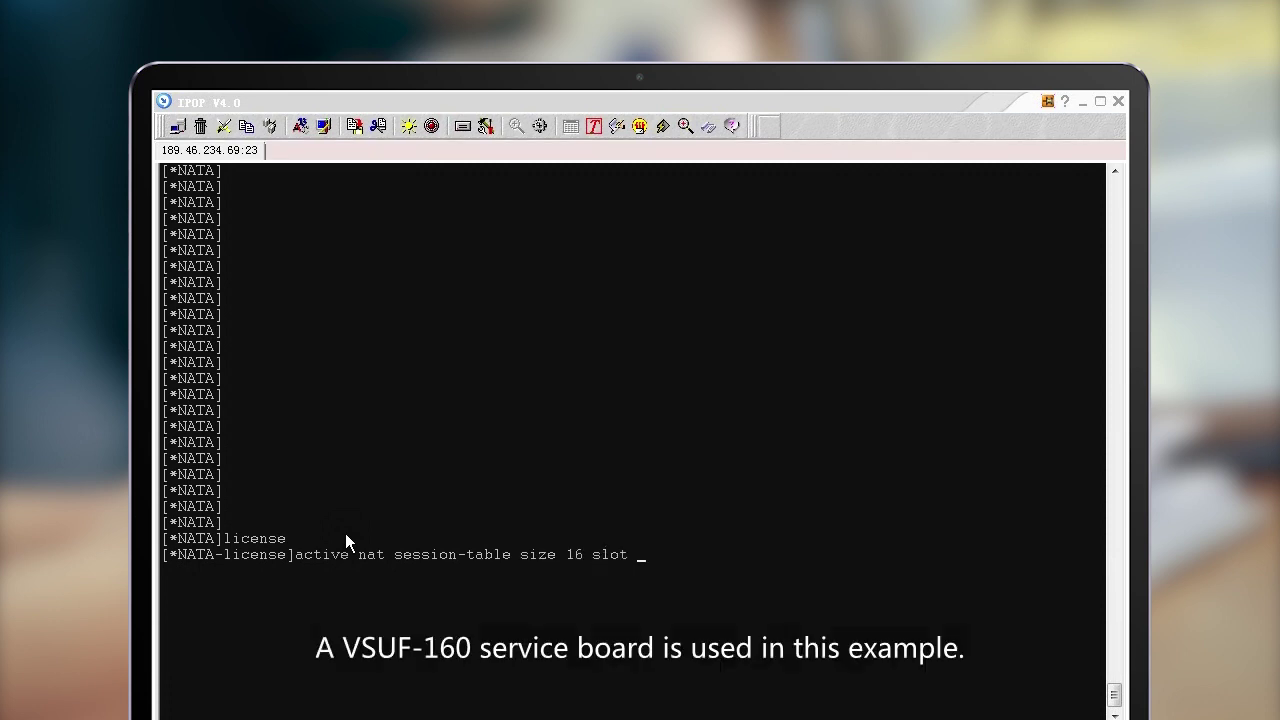
{"action": "type", "text": " 4"}
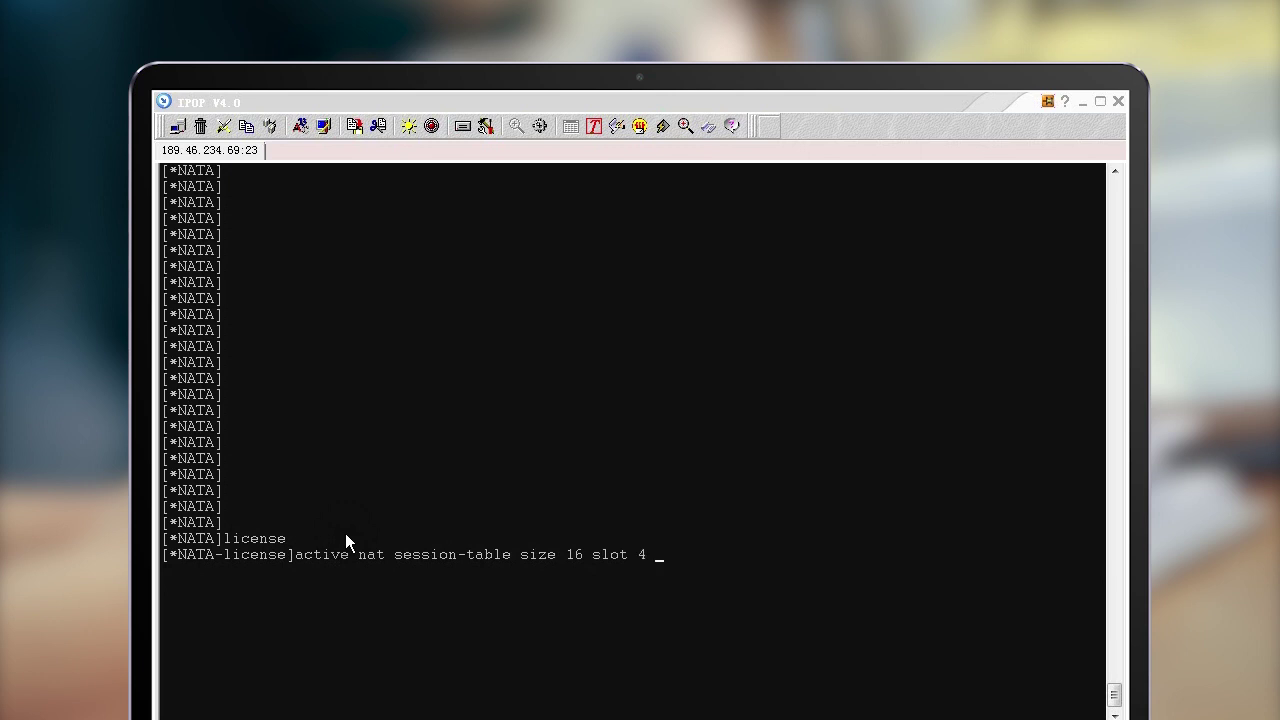
{"action": "type", "text": " card 0"}
{"action": "key", "text": "Return"}
{"action": "type", "text": "commit"}
{"action": "key", "text": "Return"}
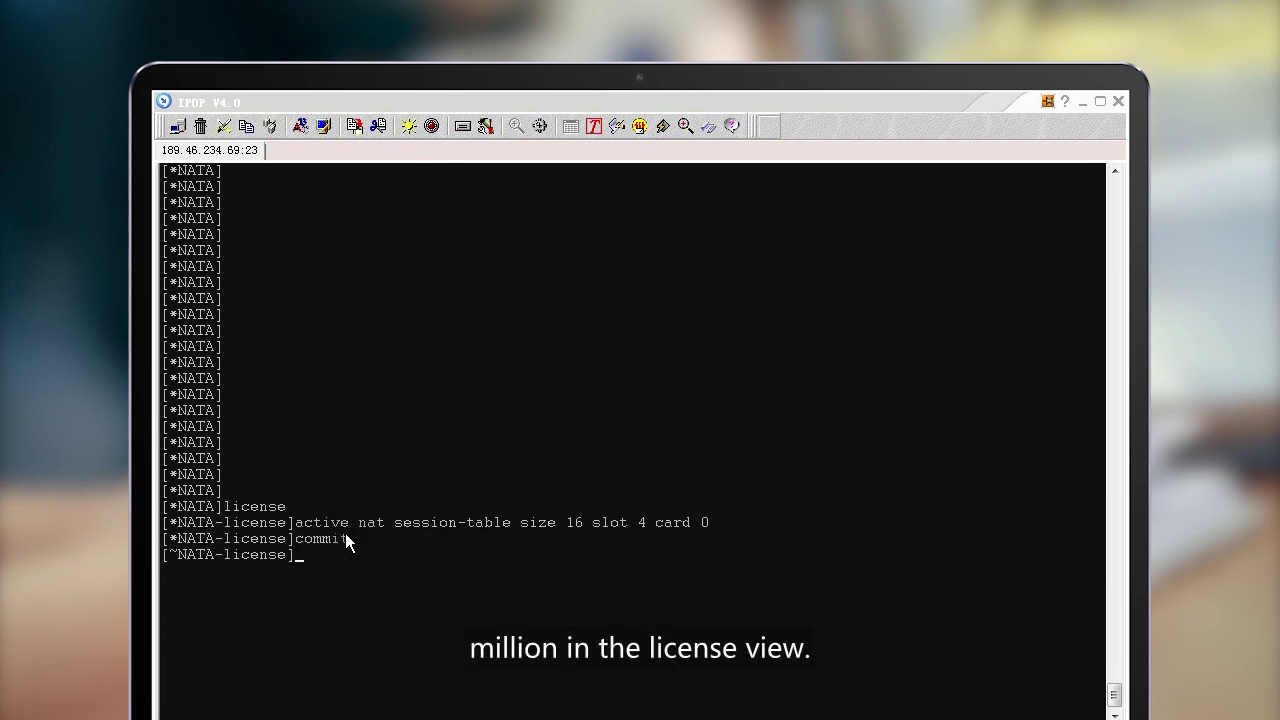
{"action": "type", "text": "quit"}
{"action": "key", "text": "Return"}
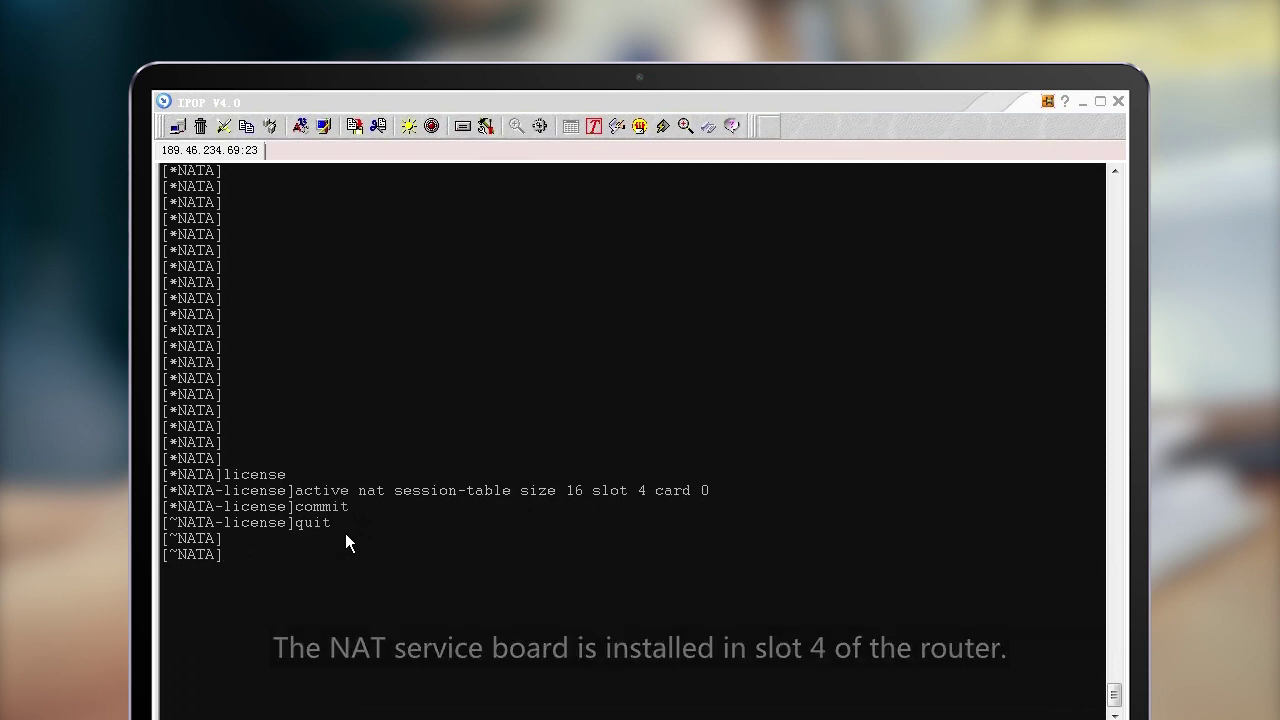
- Create VSM HA backup group service-location 2 on slot 4 card 0 and commit it
{"action": "key", "text": "Return"}
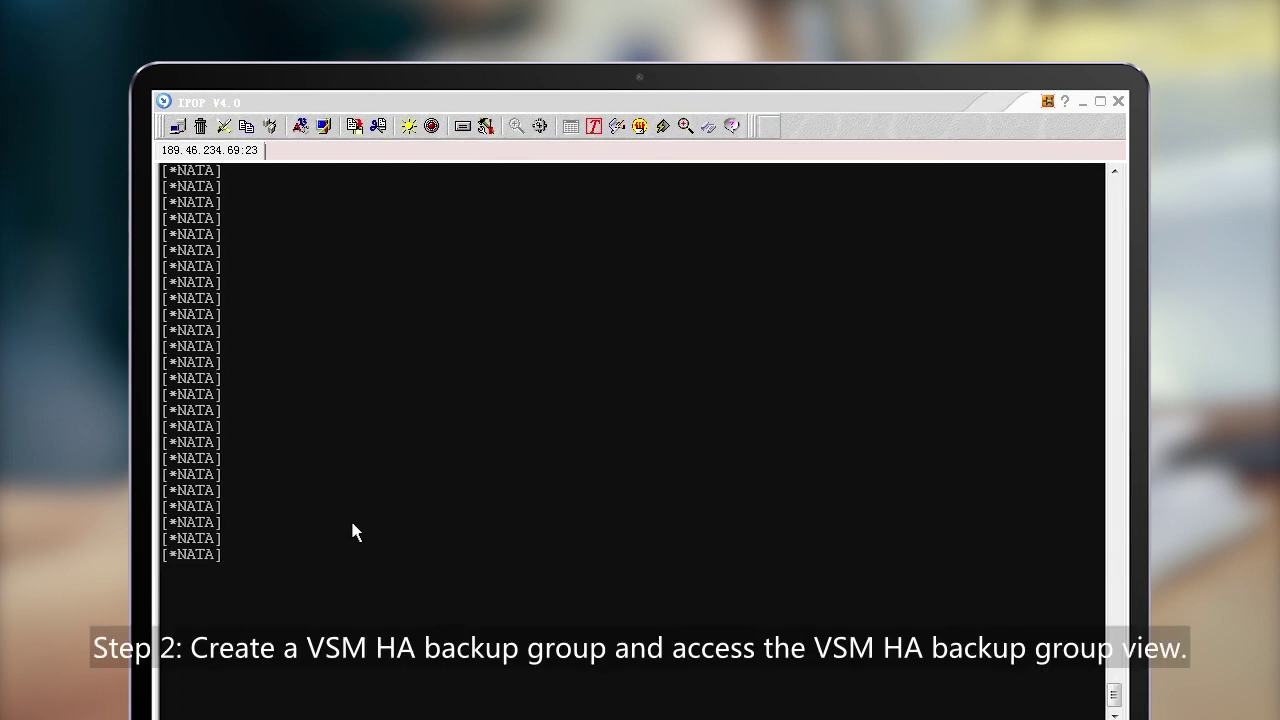
{"action": "type", "text": "service-location 2"}
{"action": "key", "text": "Return"}
{"action": "type", "text": "location slot 4 card 0"}
{"action": "key", "text": "Return"}
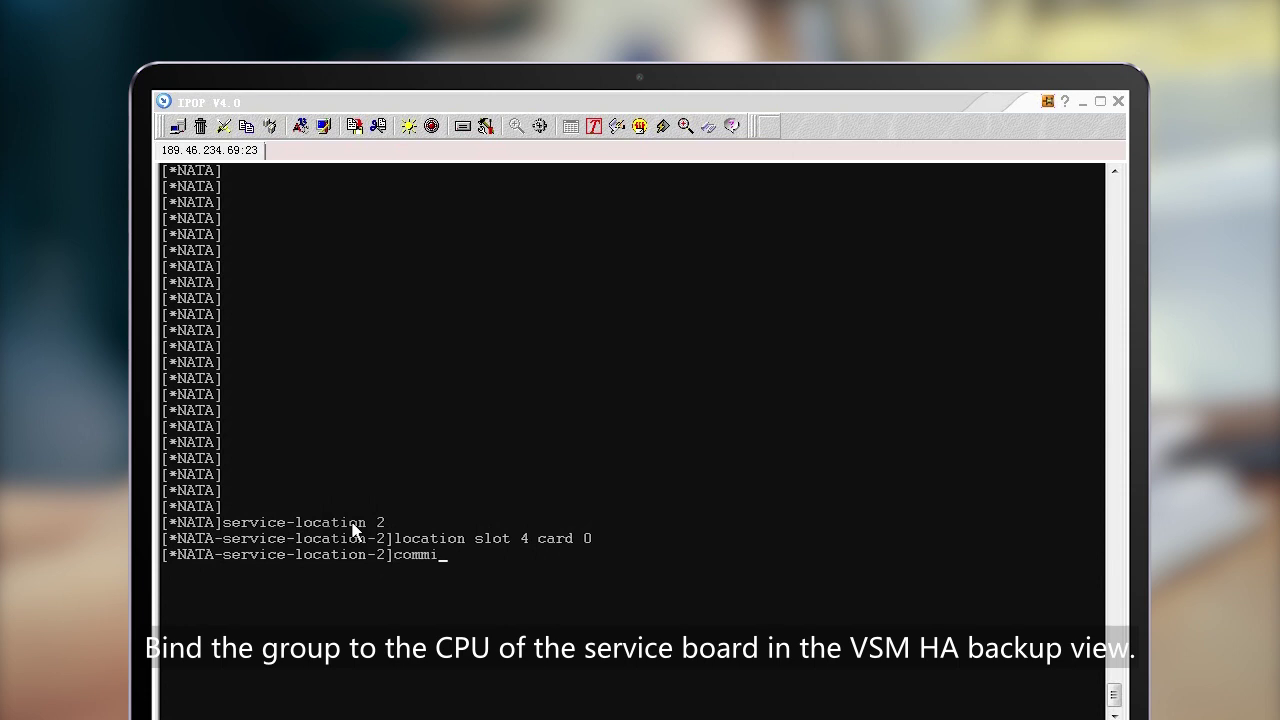
{"action": "key", "text": "Return"}
{"action": "type", "text": "quit"}
{"action": "key", "text": "Return"}
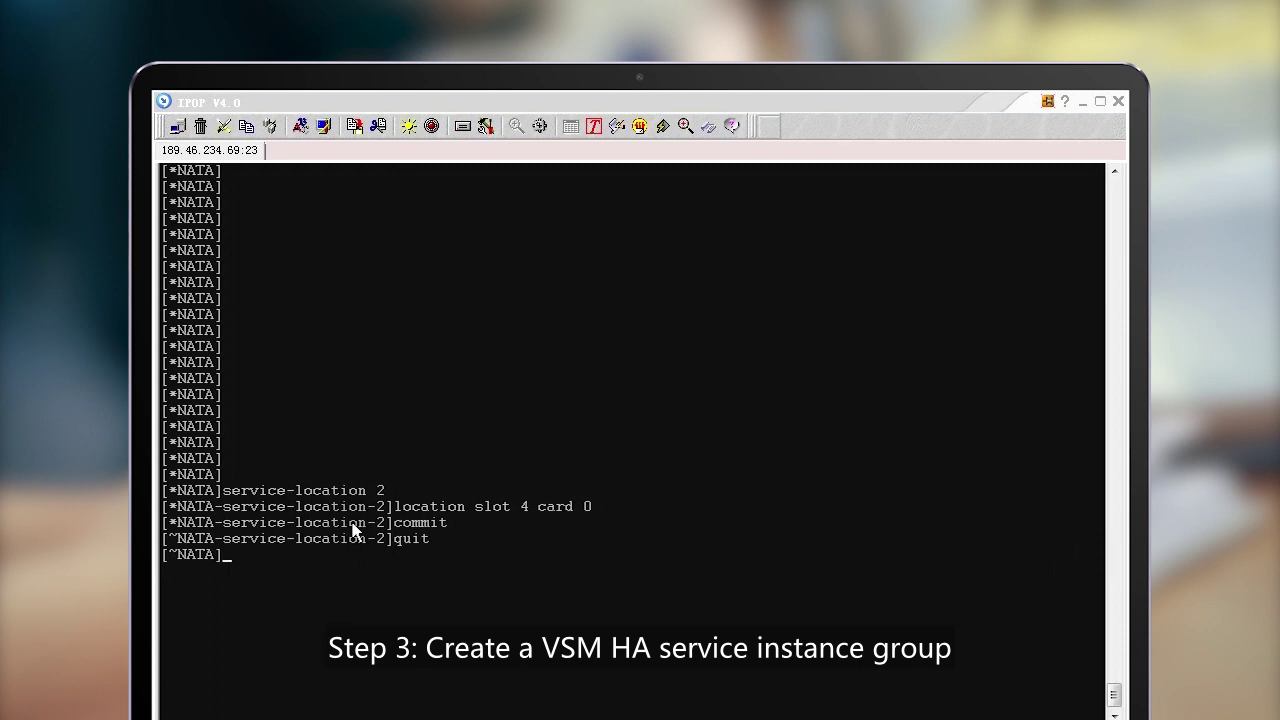
- Create service-instance group group2 bound to service-location 2 and commit it
{"action": "type", "text": "service-"}
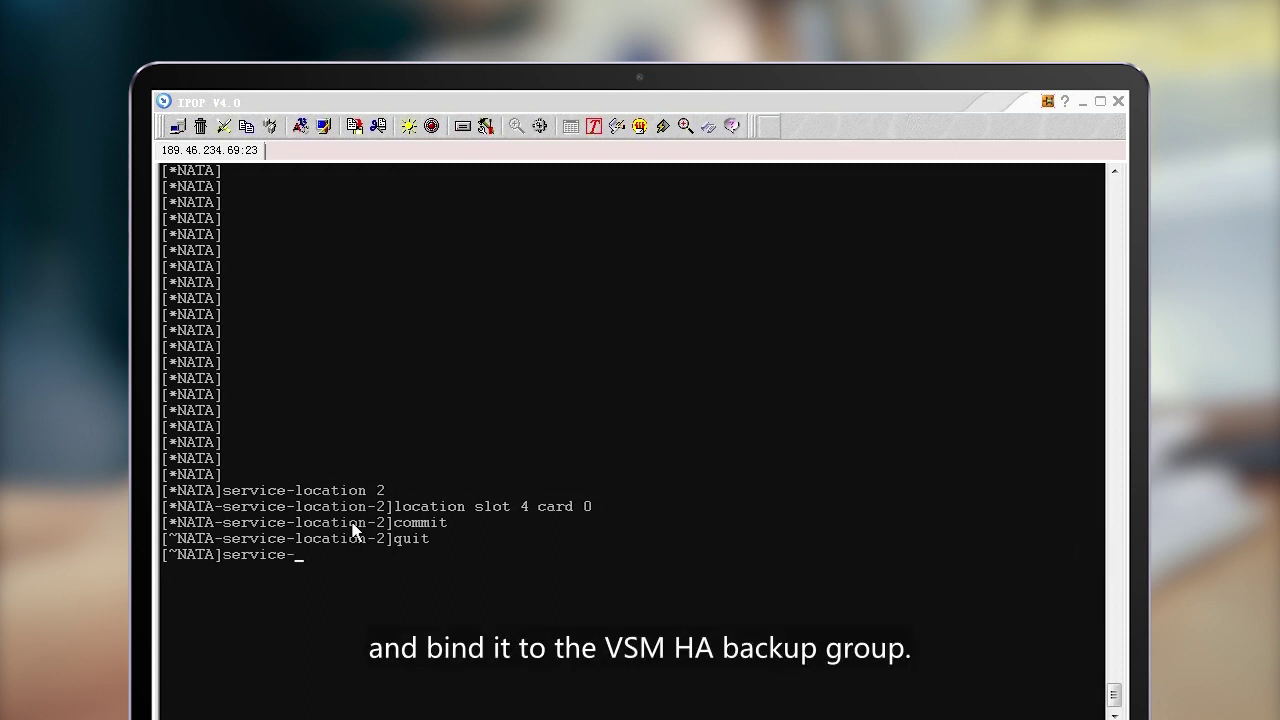
{"action": "type", "text": "instance group2"}
{"action": "key", "text": "Return"}
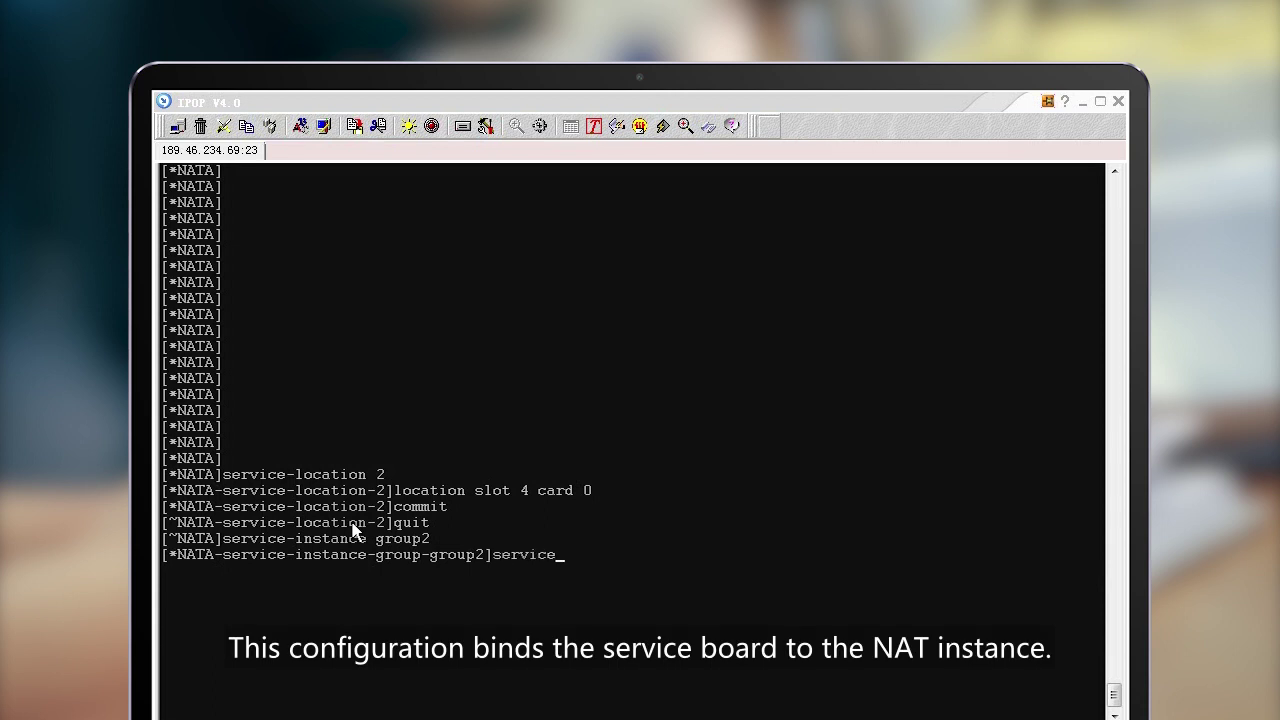
{"action": "type", "text": "service-location 2"}
{"action": "key", "text": "Return"}
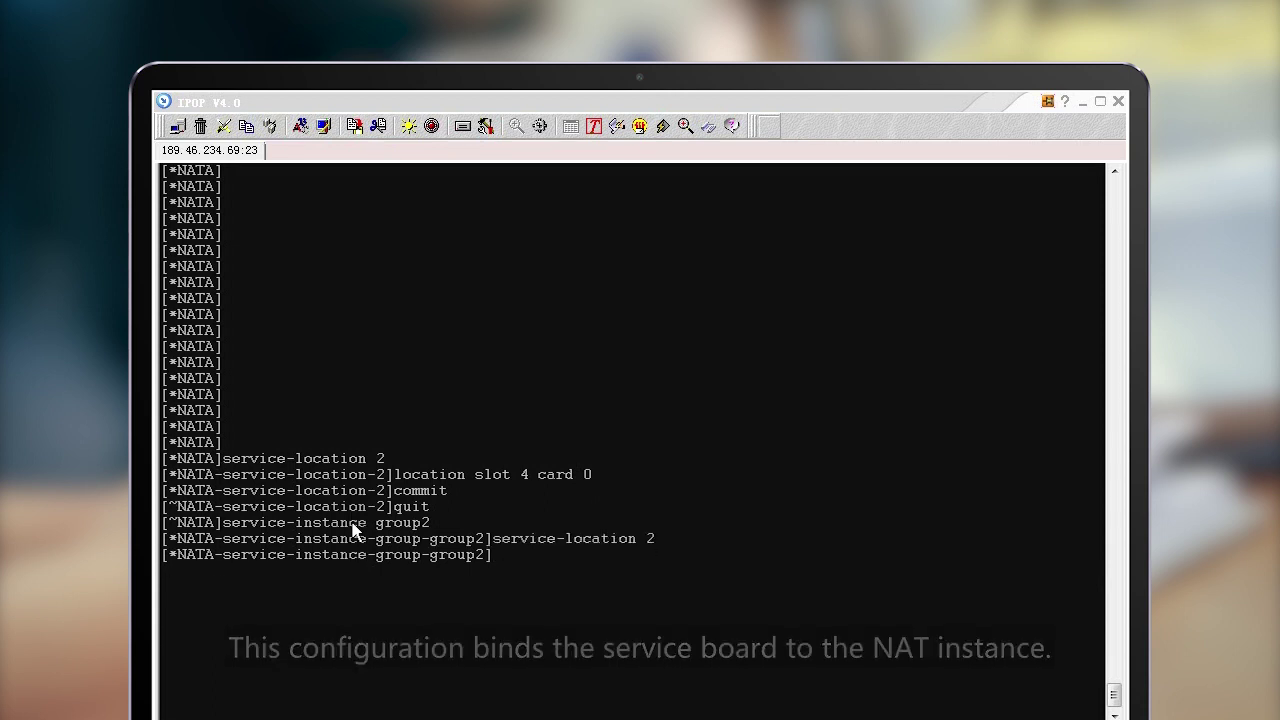
{"action": "type", "text": "commit"}
{"action": "key", "text": "Return"}
{"action": "type", "text": "quit"}
{"action": "key", "text": "Return"}
{"action": "key", "text": "Return"}
{"action": "key", "text": "Return"}
{"action": "key", "text": "Return"}
{"action": "key", "text": "Return"}
{"action": "key", "text": "Return"}
{"action": "key", "text": "Return"}
{"action": "key", "text": "Return"}
{"action": "key", "text": "Return"}
{"action": "key", "text": "Return"}
{"action": "key", "text": "Return"}
{"action": "key", "text": "Return"}
{"action": "key", "text": "Return"}
{"action": "key", "text": "Return"}
{"action": "key", "text": "Return"}
{"action": "key", "text": "Return"}
{"action": "key", "text": "Return"}
{"action": "key", "text": "Return"}
{"action": "key", "text": "Return"}
{"action": "key", "text": "Return"}
{"action": "key", "text": "Return"}
{"action": "type", "text": "nat instance nat1"}
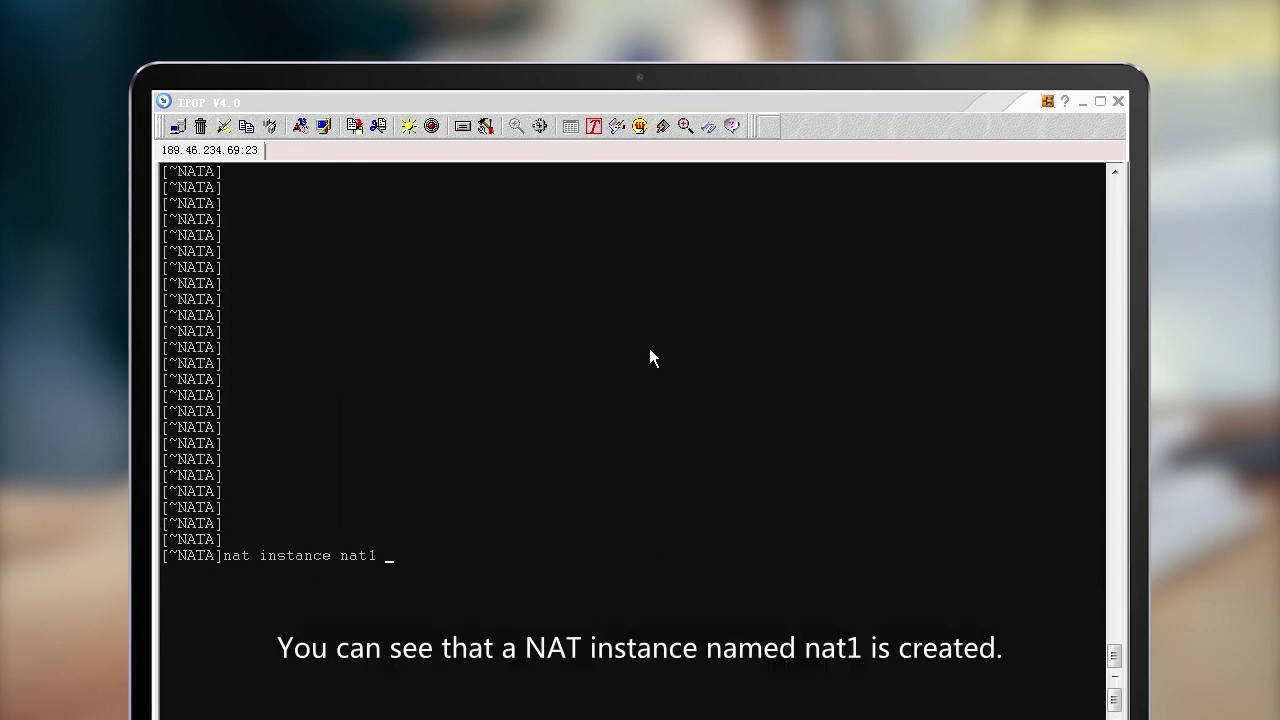
{"action": "type", "text": " id 1"}
- Create NAT instance nat1 (id 1), bind service-instance group group2, and commit
{"action": "key", "text": "Return"}
{"action": "type", "text": "service-in"}
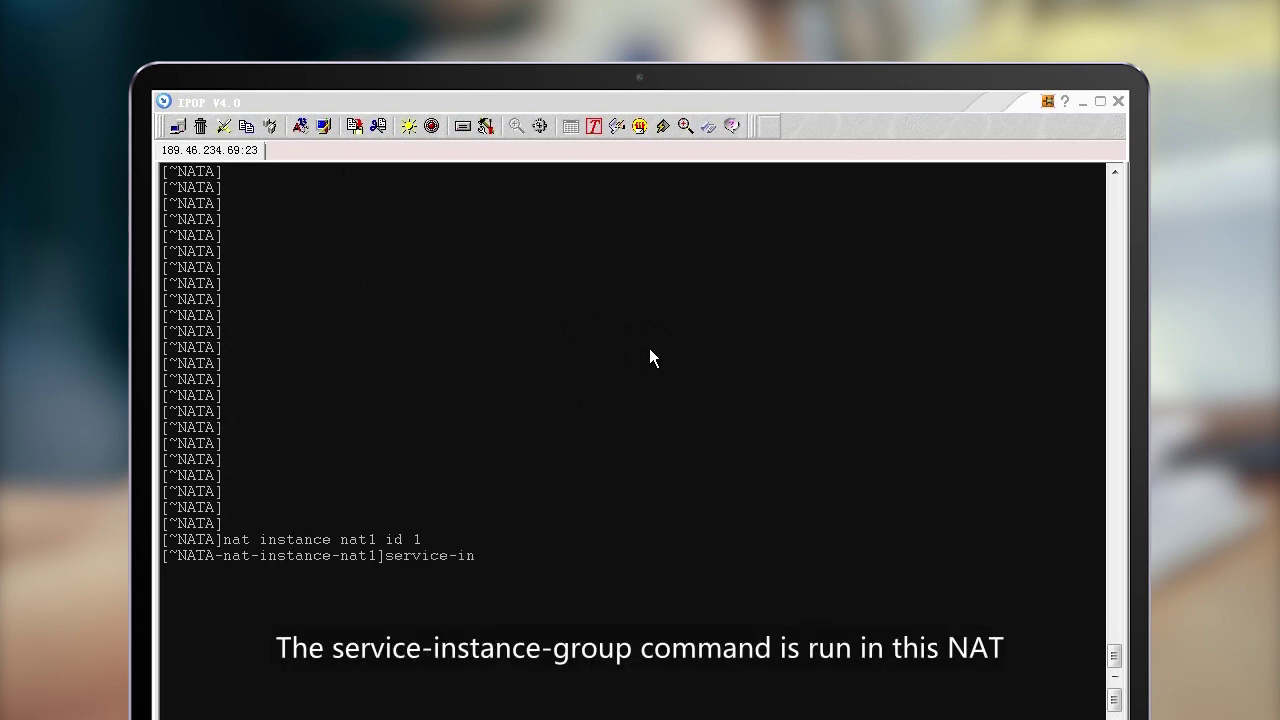
{"action": "type", "text": "stance-group"}
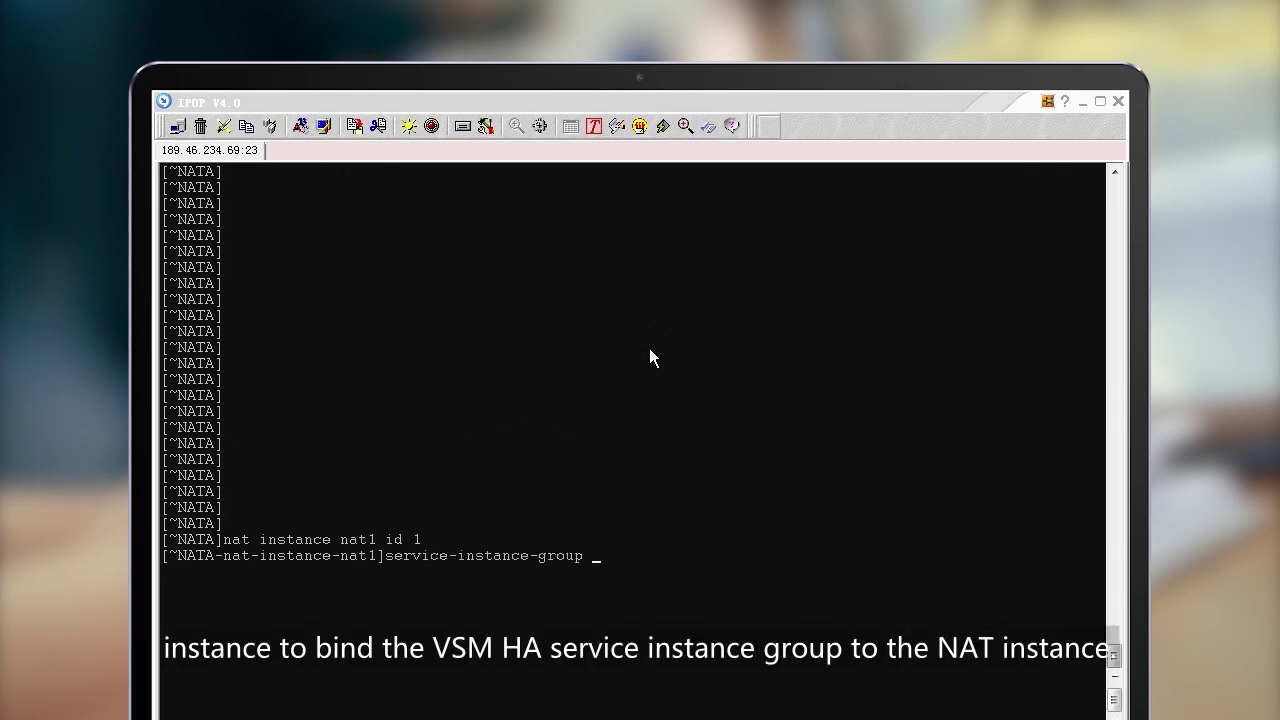
{"action": "type", "text": " group2"}
{"action": "key", "text": "Return"}
{"action": "type", "text": "commit"}
{"action": "key", "text": "Return"}
{"action": "type", "text": "quit"}
{"action": "key", "text": "Return"}
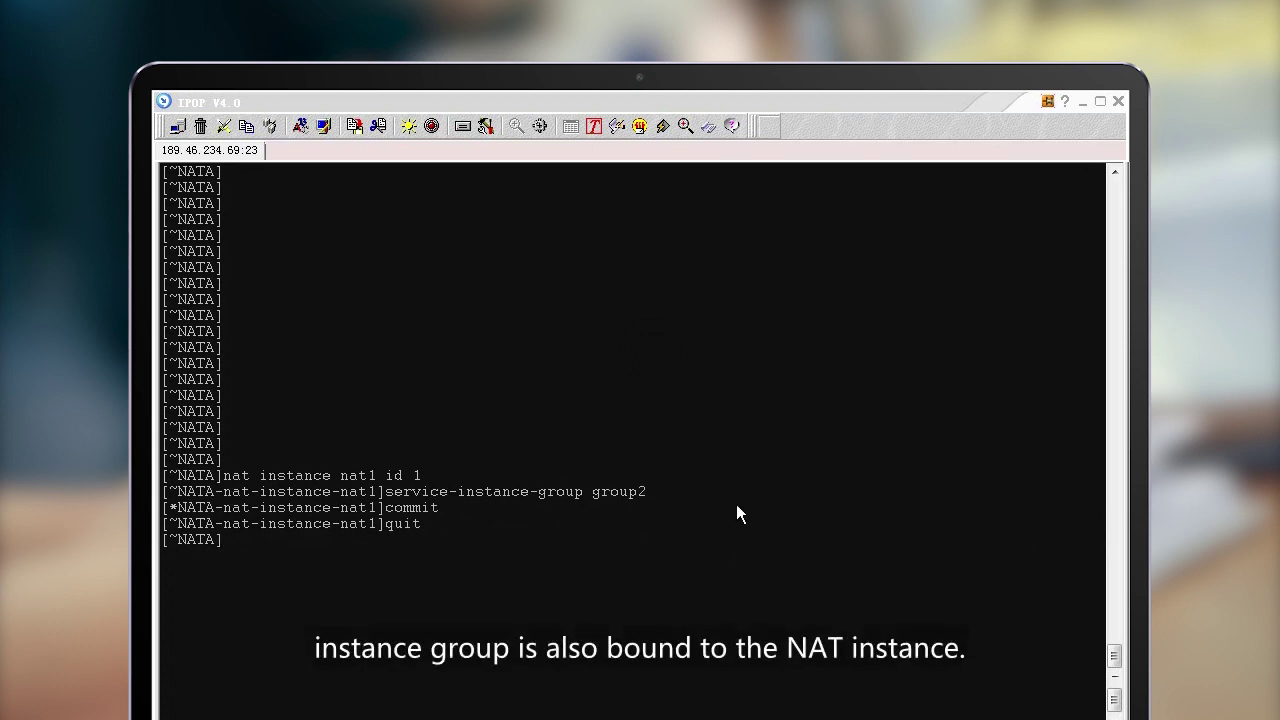
{"action": "key", "text": "Return"}
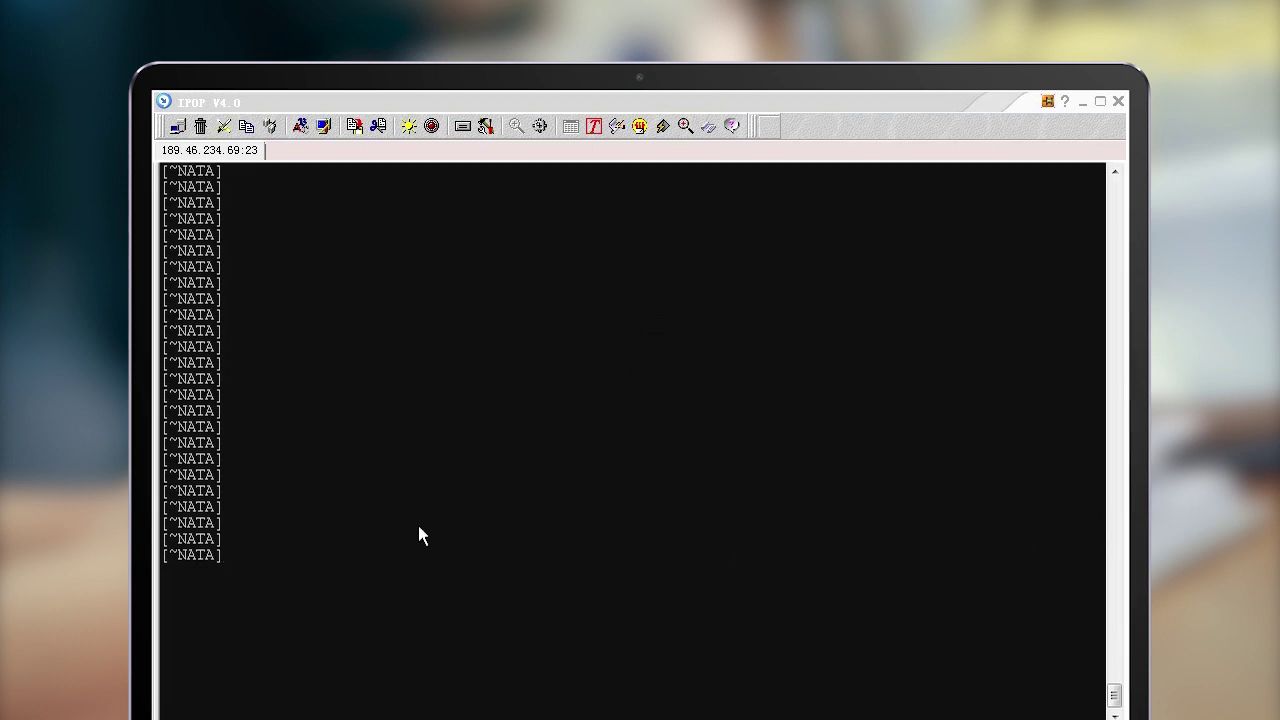
- Under nat1, add pool address-group1 (group-id 1) from 11.11.11.1 to 11.11.11.5 and commit
{"action": "type", "text": "nat instance"}
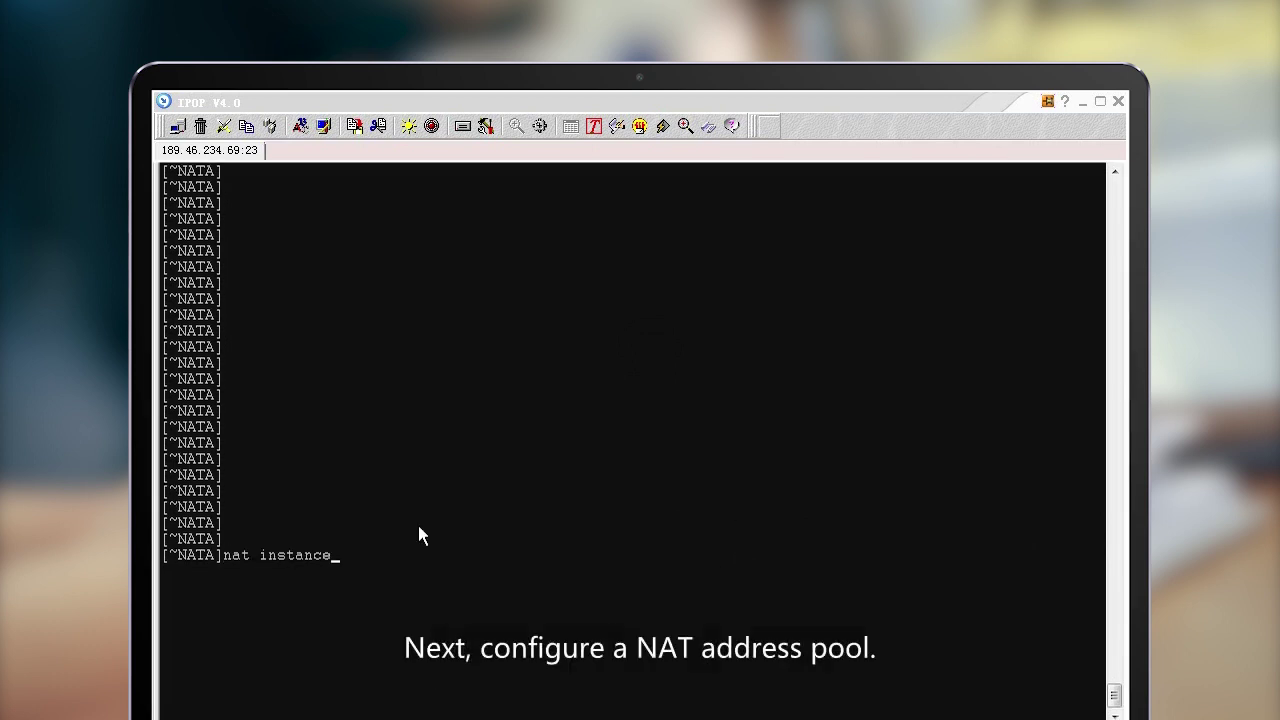
{"action": "type", "text": " nat1 id 1"}
{"action": "key", "text": "Return"}
{"action": "type", "text": "nat address-"}
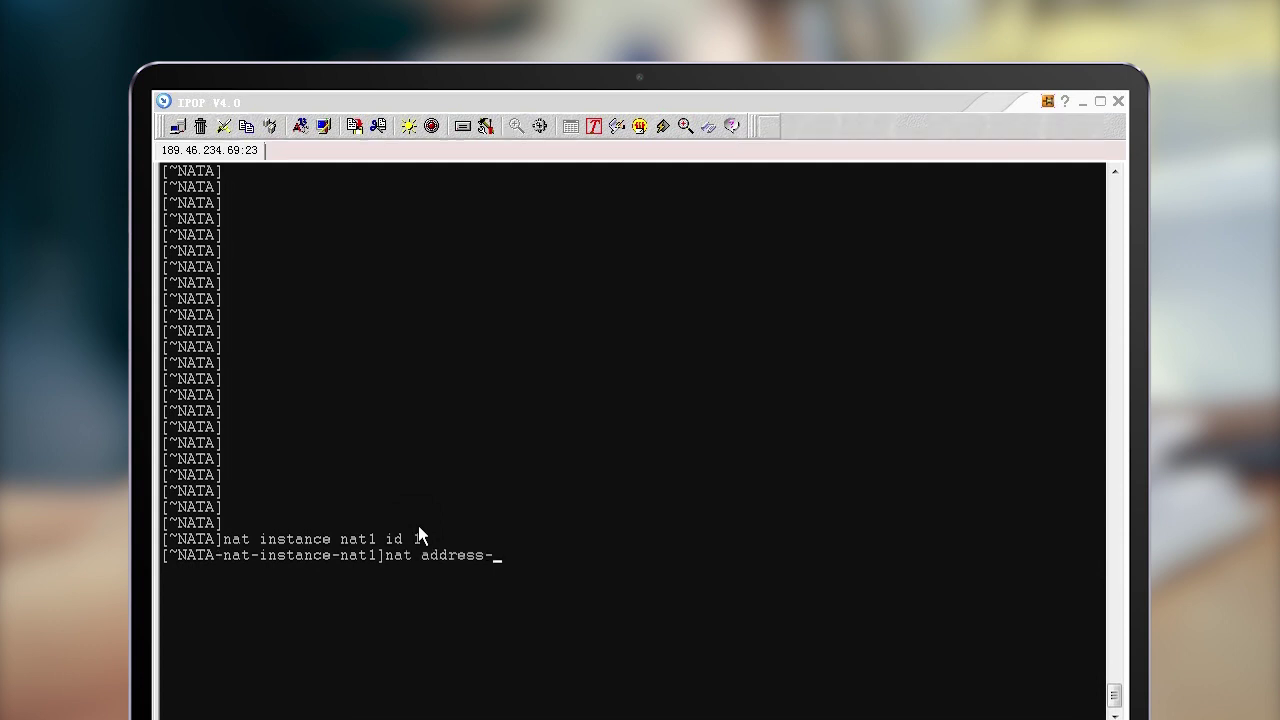
{"action": "type", "text": "group address-group"}
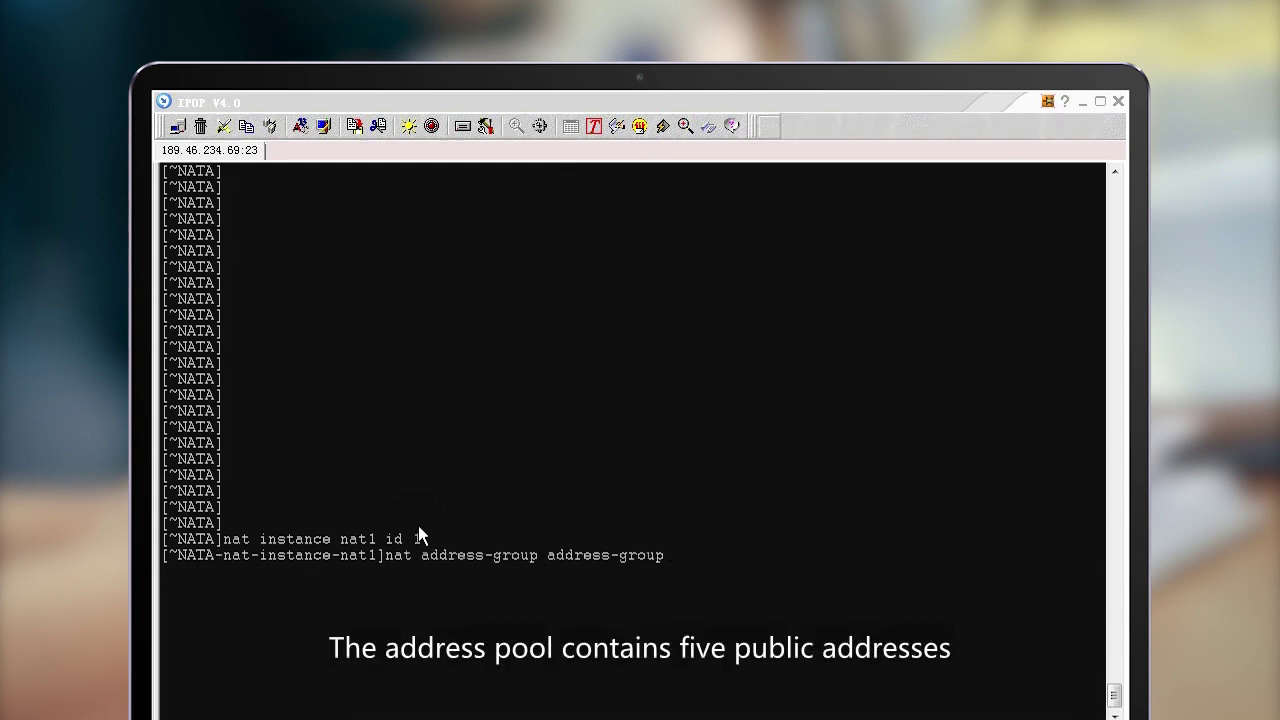
{"action": "type", "text": "1 group-id 1 11"}
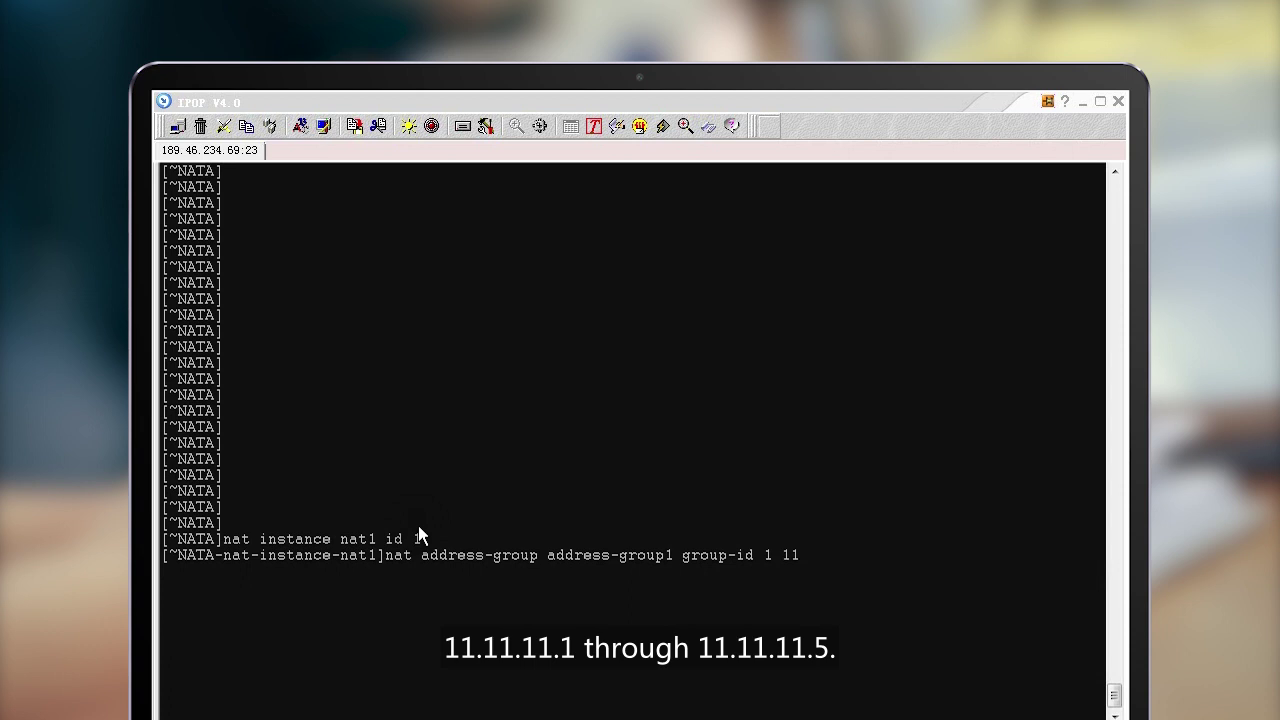
{"action": "type", "text": ".11.11.1"}
{"action": "key", "text": "Return"}
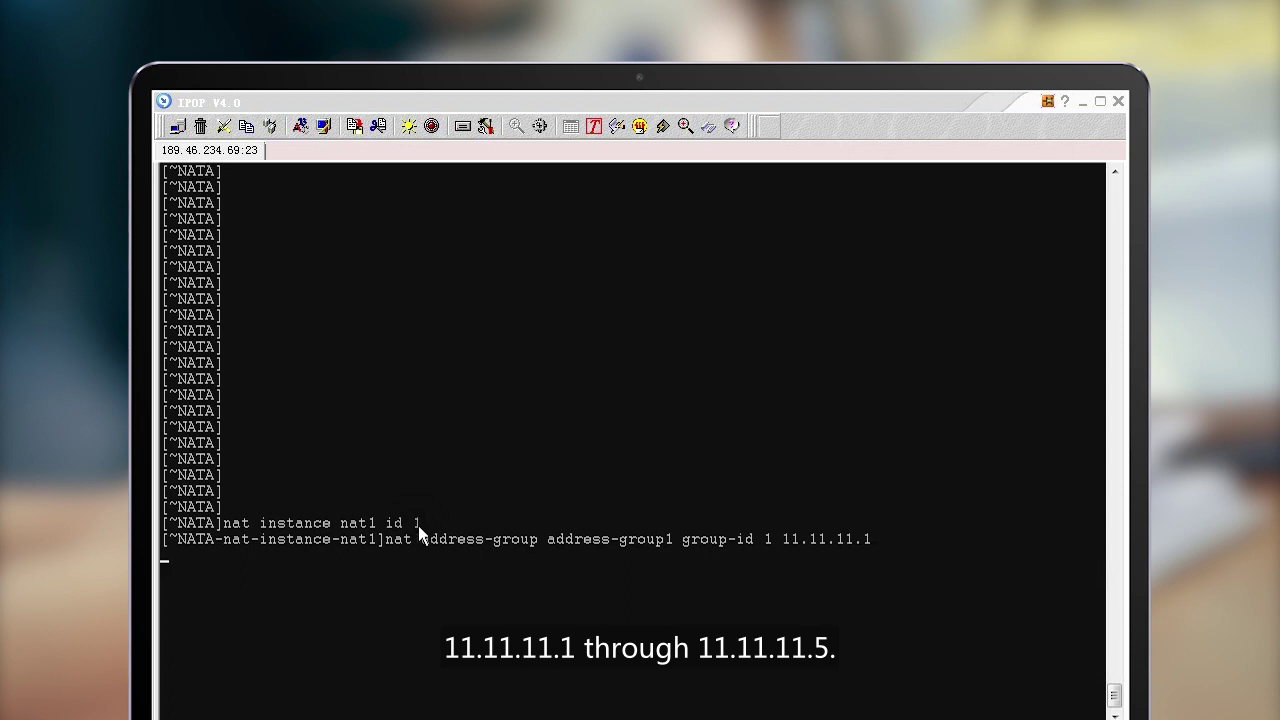
{"action": "type", "text": "11.11.11.5"}
{"action": "key", "text": "Return"}
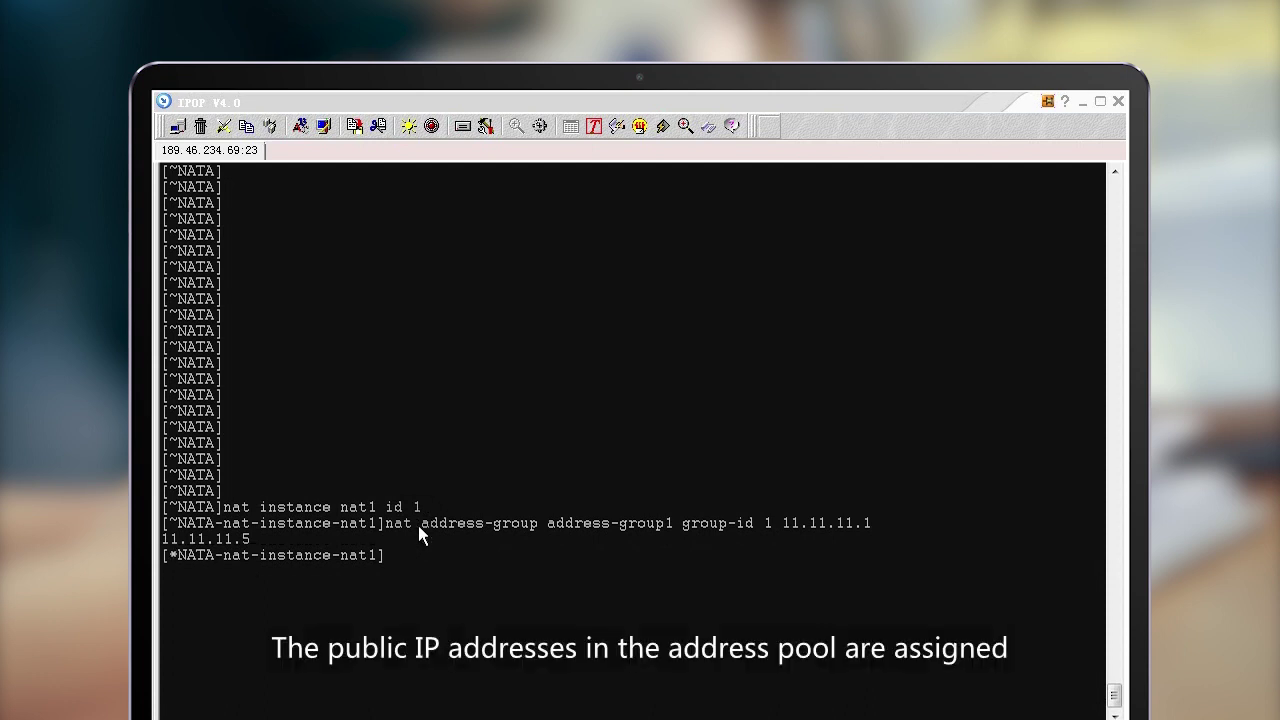
{"action": "type", "text": "co"}
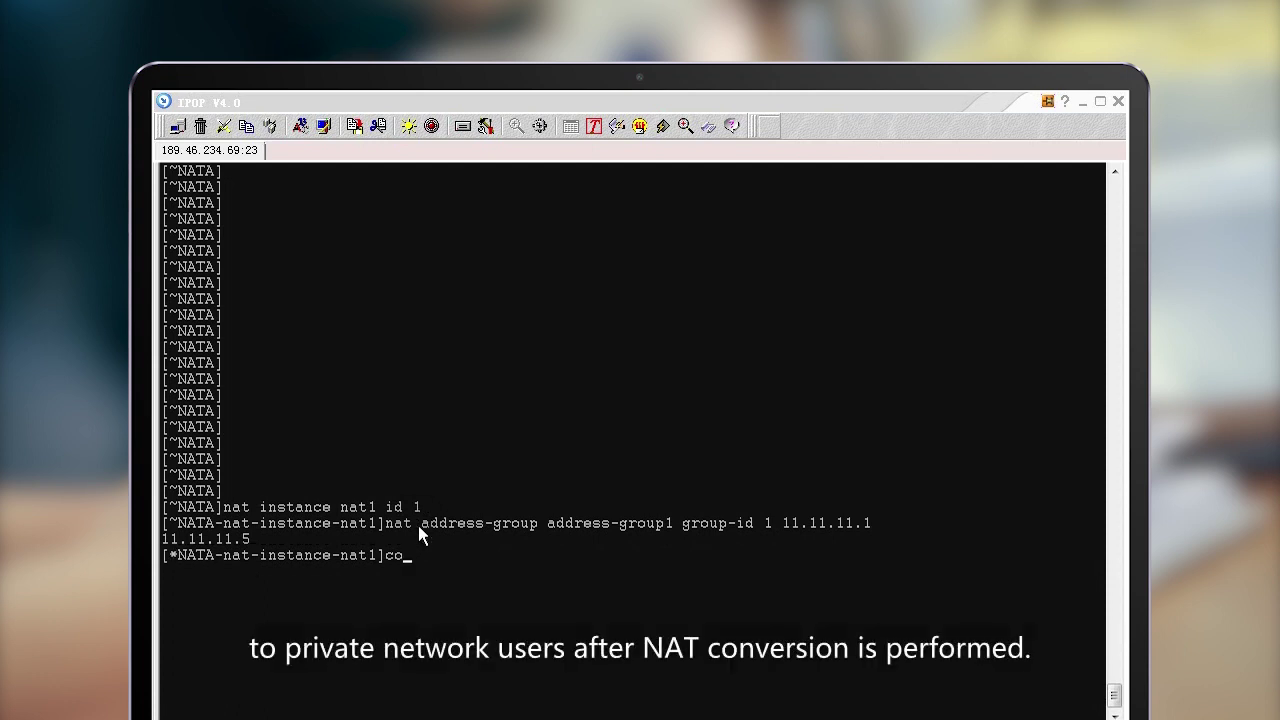
{"action": "type", "text": "mmit"}
{"action": "key", "text": "Return"}
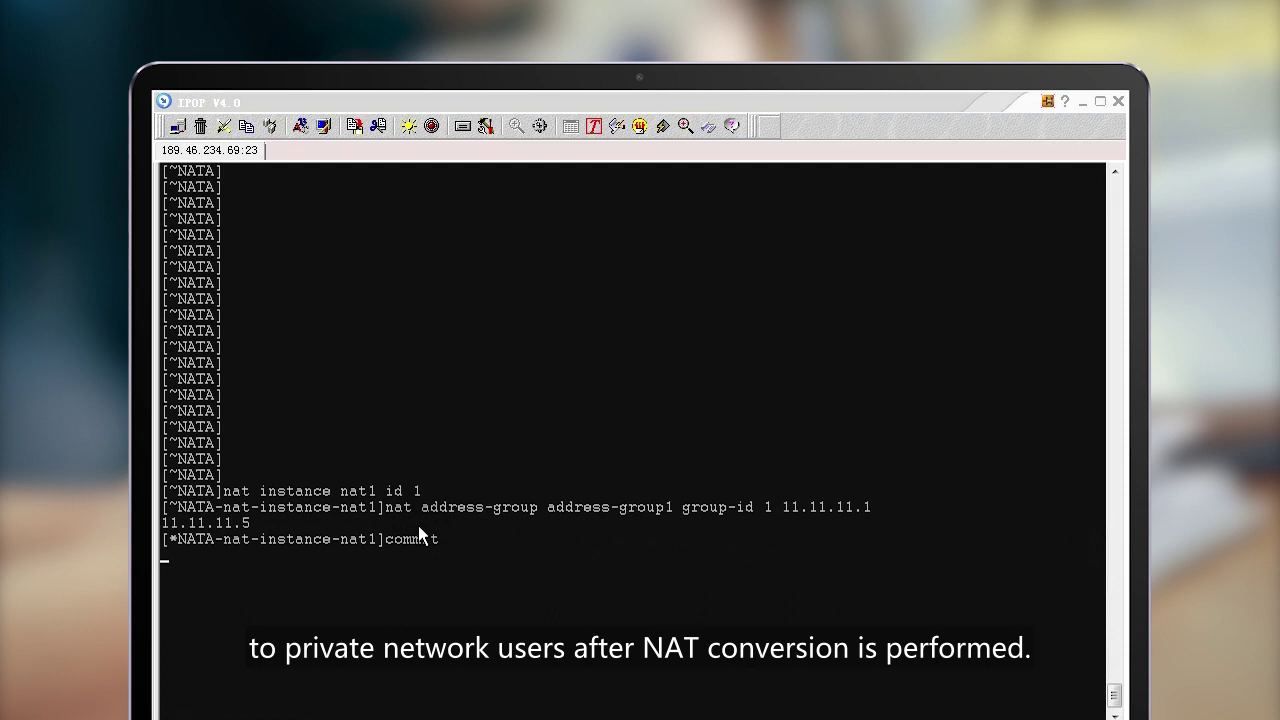
{"action": "type", "text": "quit"}
{"action": "key", "text": "Return"}
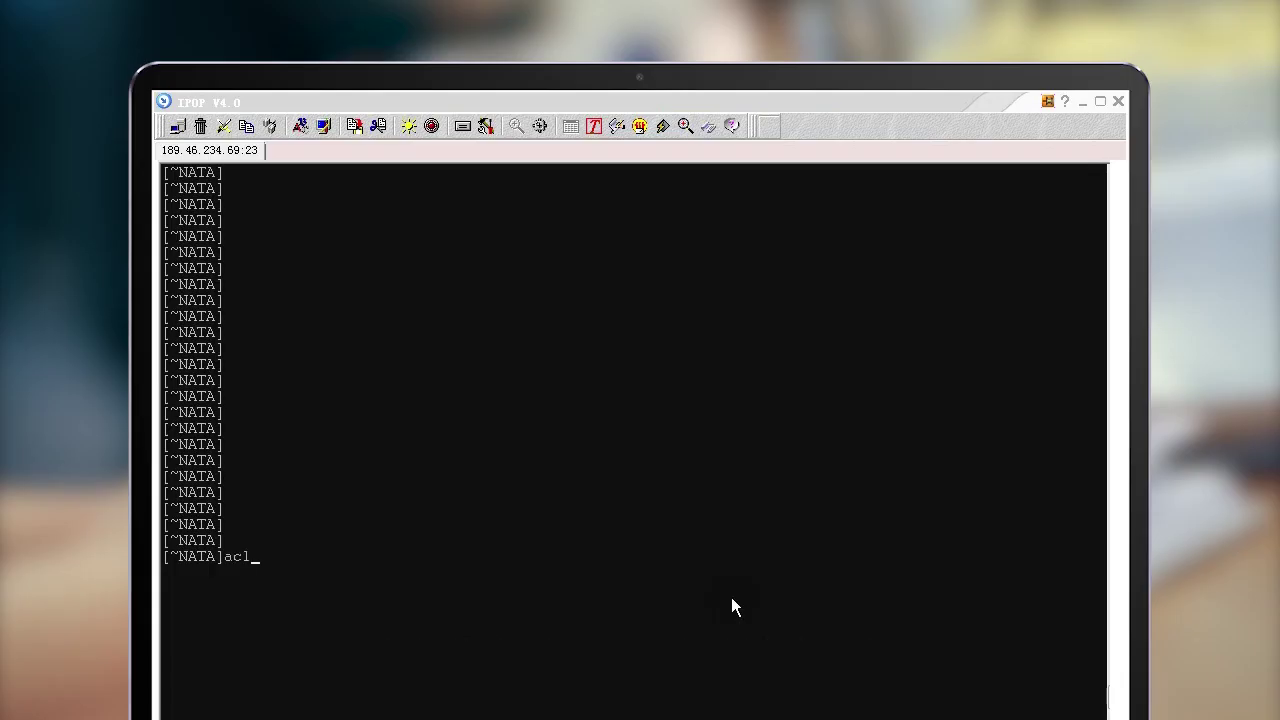
- Create ACL 3001 with rule 1 permitting IP from source 192.168.10.0 0.0.0.255, committed
{"action": "type", "text": "3001"}
{"action": "key", "text": "Return"}
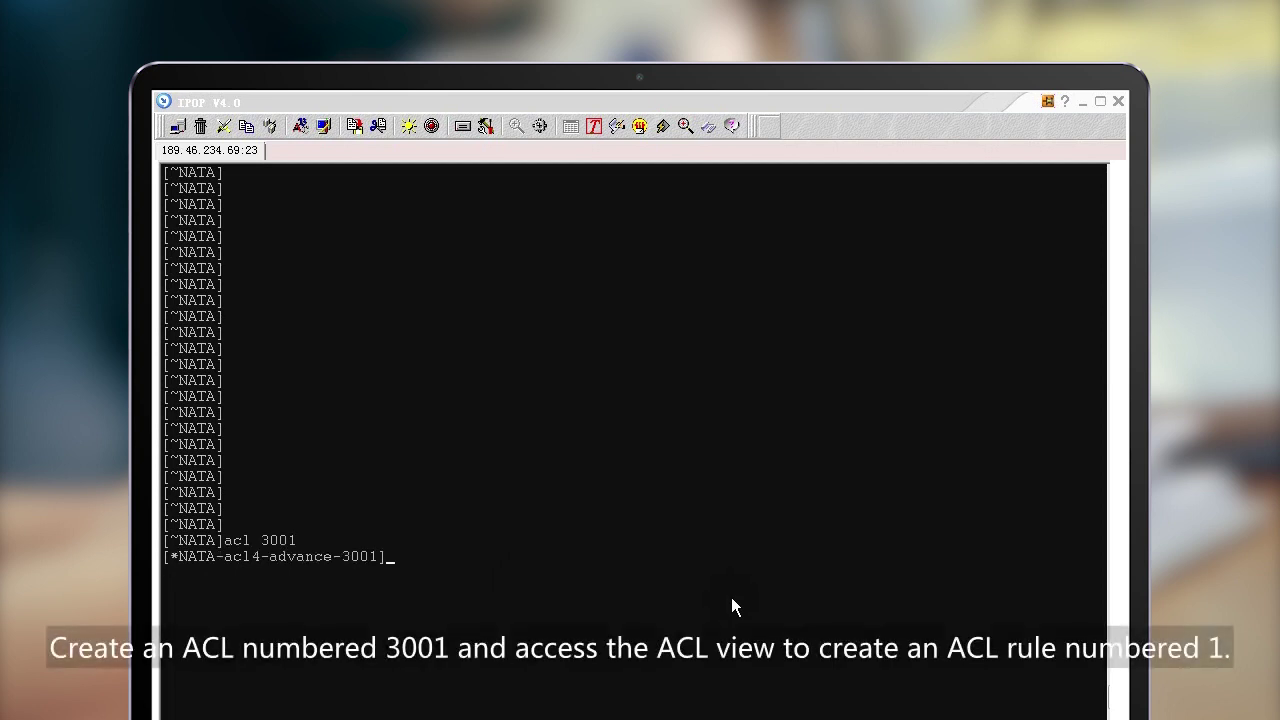
{"action": "type", "text": "rule 1 permit ip source 192.168.10.0 0.0.0.255"}
{"action": "key", "text": "Return"}
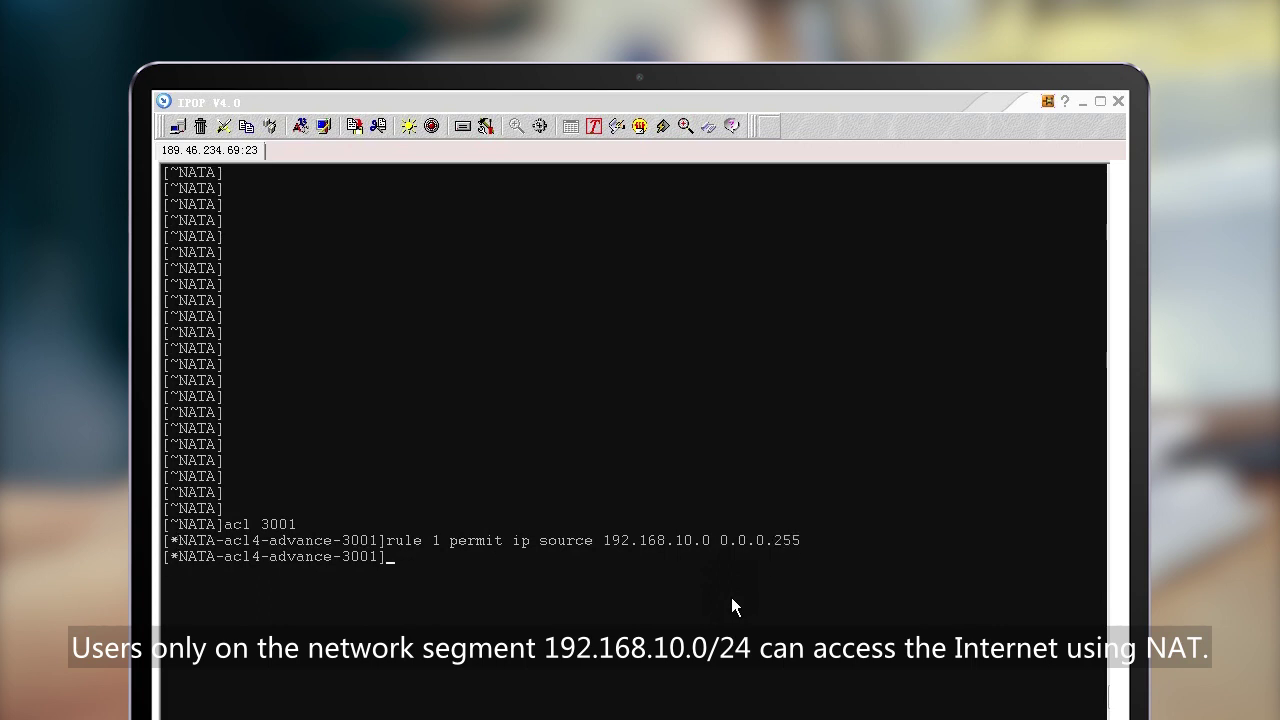
{"action": "type", "text": "commit"}
{"action": "key", "text": "Return"}
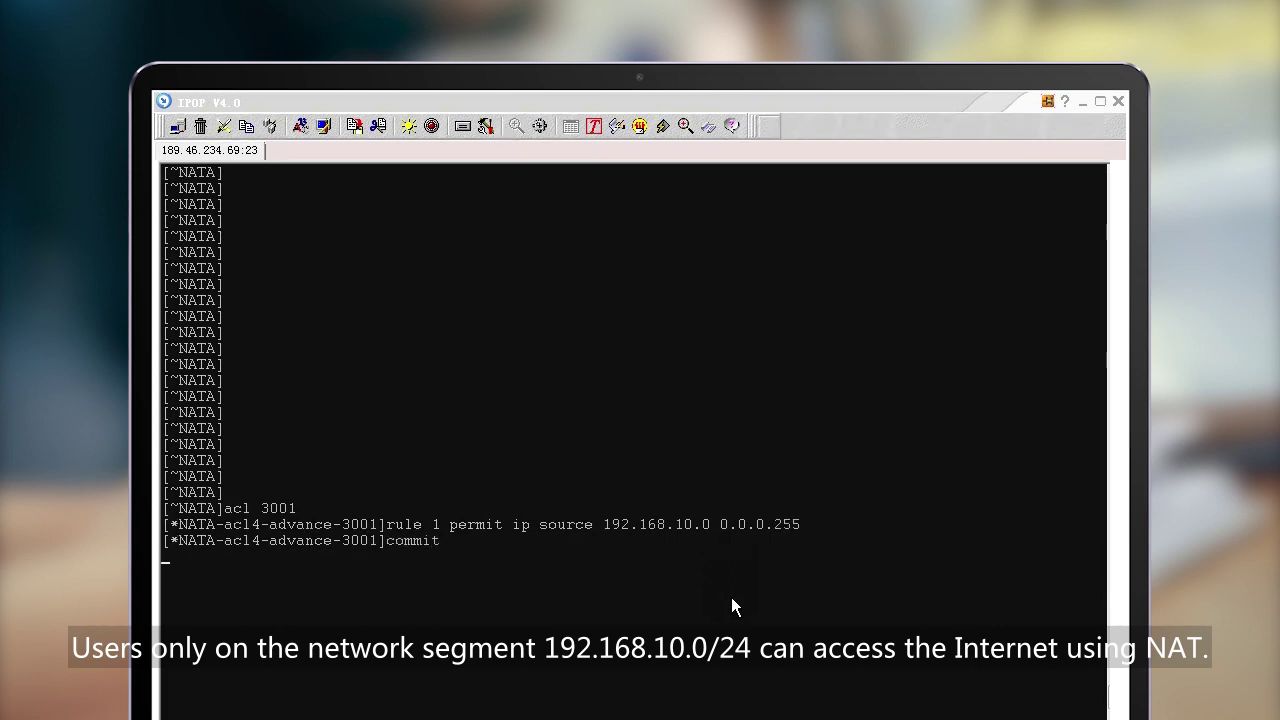
{"action": "type", "text": "quit"}
{"action": "key", "text": "Return"}
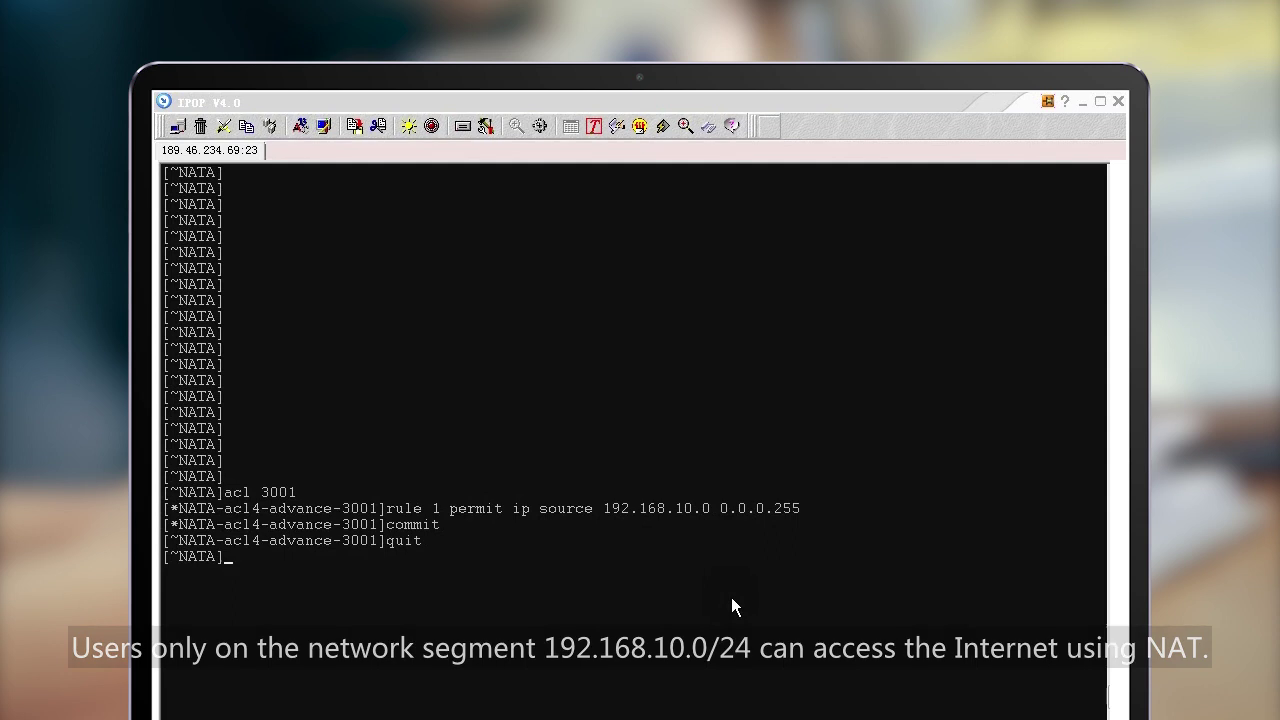
{"action": "key", "text": "Return"}
{"action": "key", "text": "Return"}
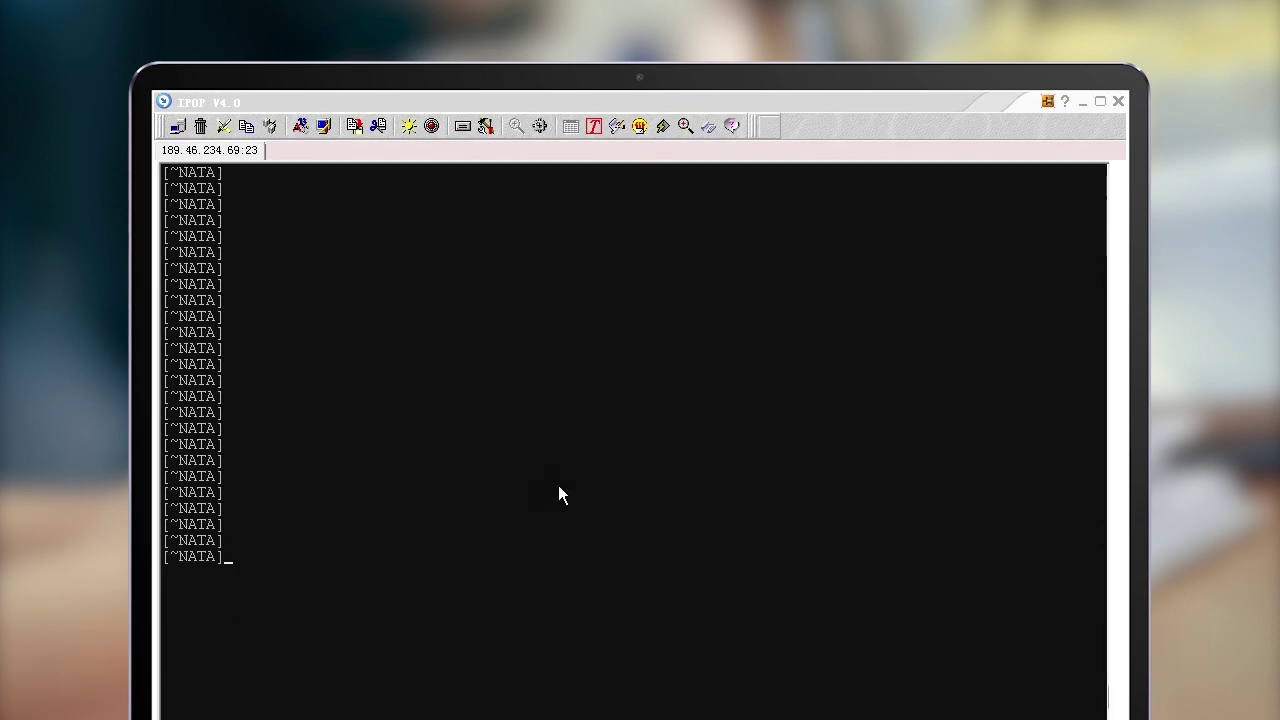
- Give GigabitEthernet3/0/5 address 11.2.3.4/24 and bind ACL 3001 to instance nat1, committed
{"action": "type", "text": "interfa"}
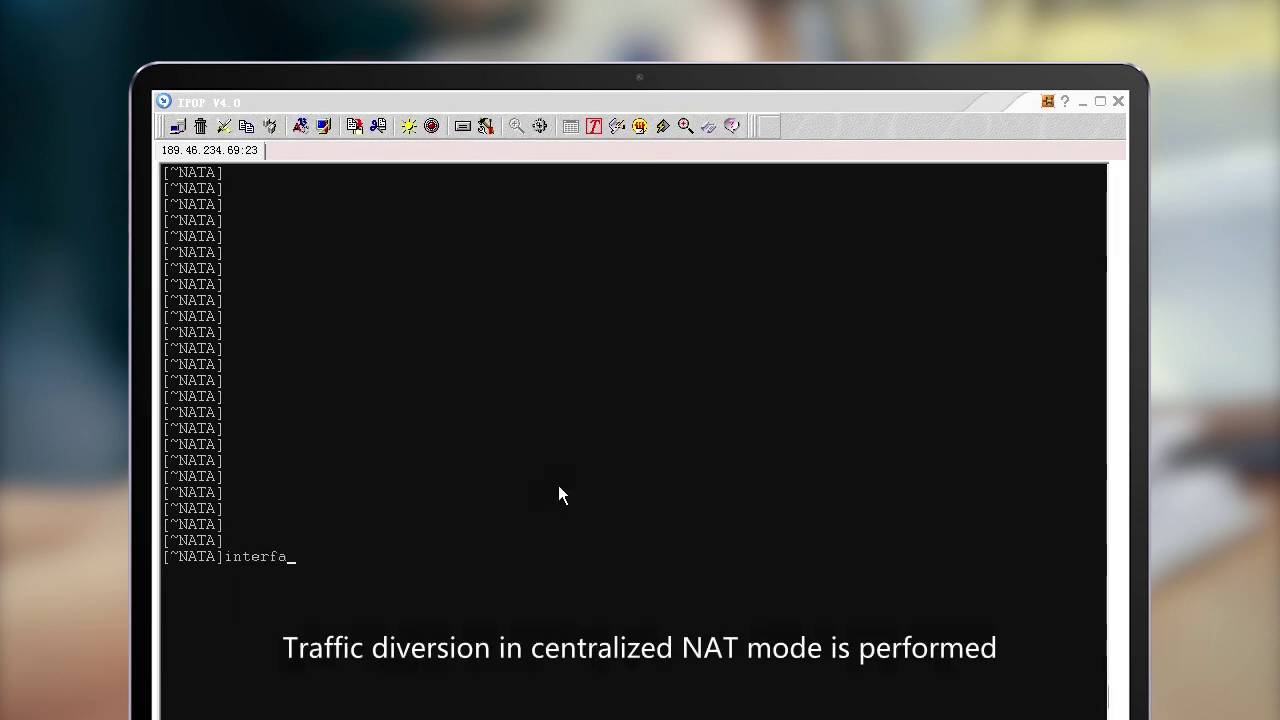
{"action": "type", "text": "ce gig"}
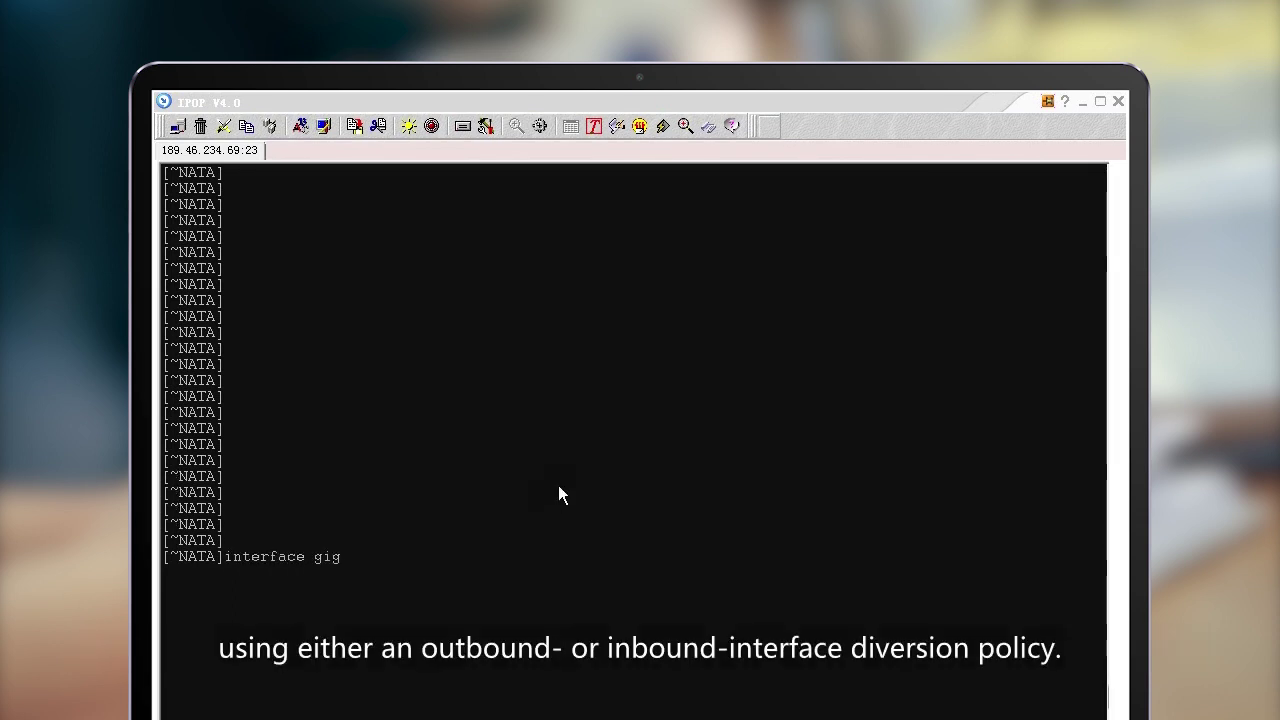
{"action": "type", "text": "abitethernet"}
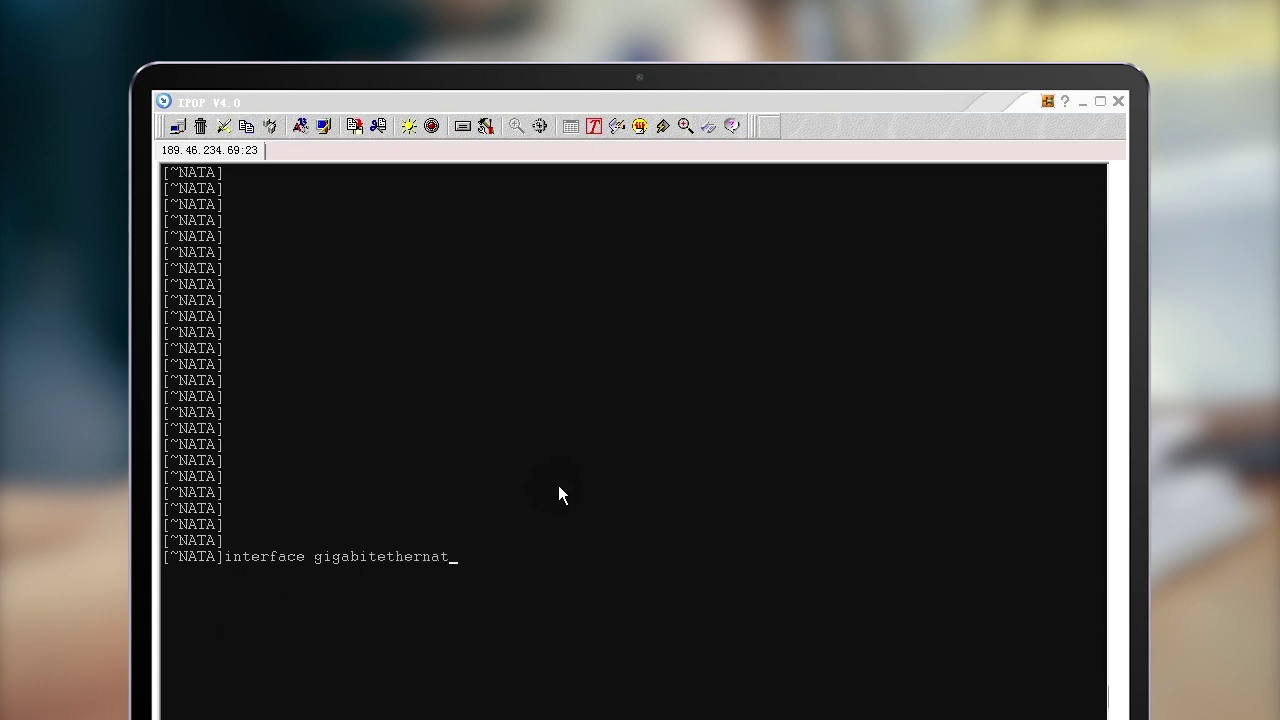
{"action": "type", "text": " 3/0/5"}
{"action": "key", "text": "Return"}
{"action": "type", "text": "ip address 11.2.3.4 24"}
{"action": "key", "text": "Return"}
{"action": "type", "text": "nat bind ac"}
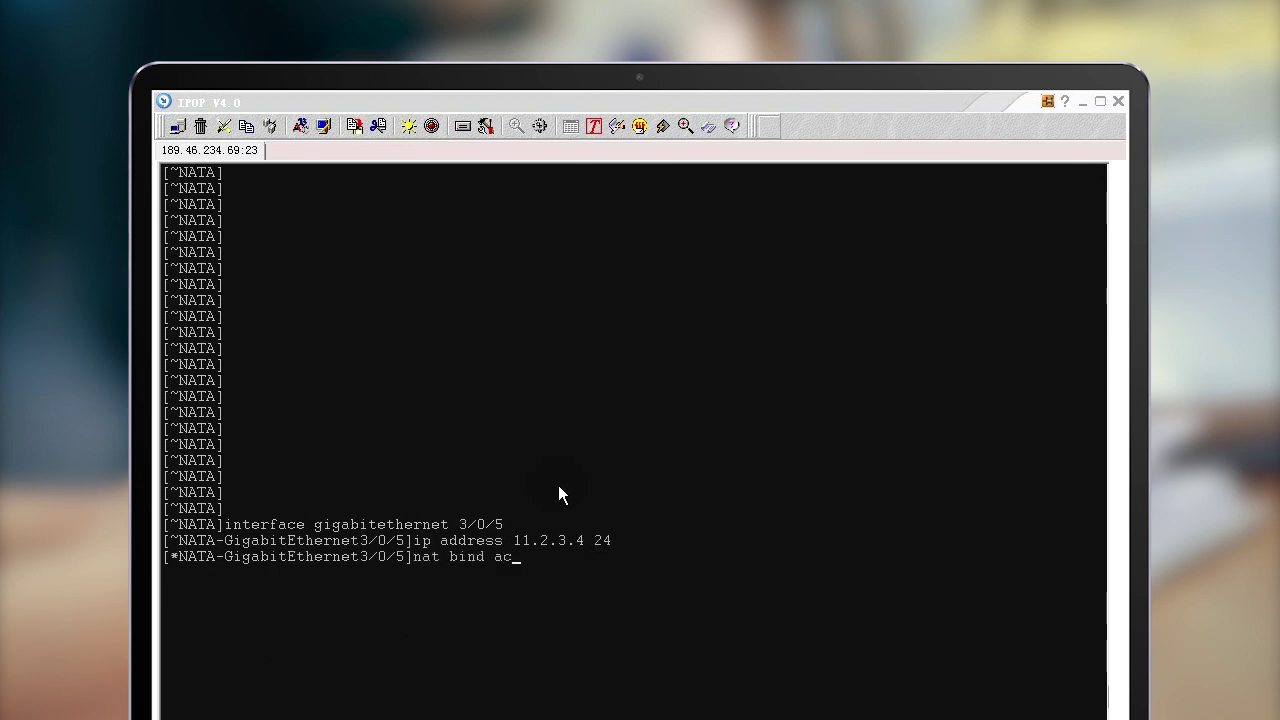
{"action": "type", "text": "l 3001 instance nat1"}
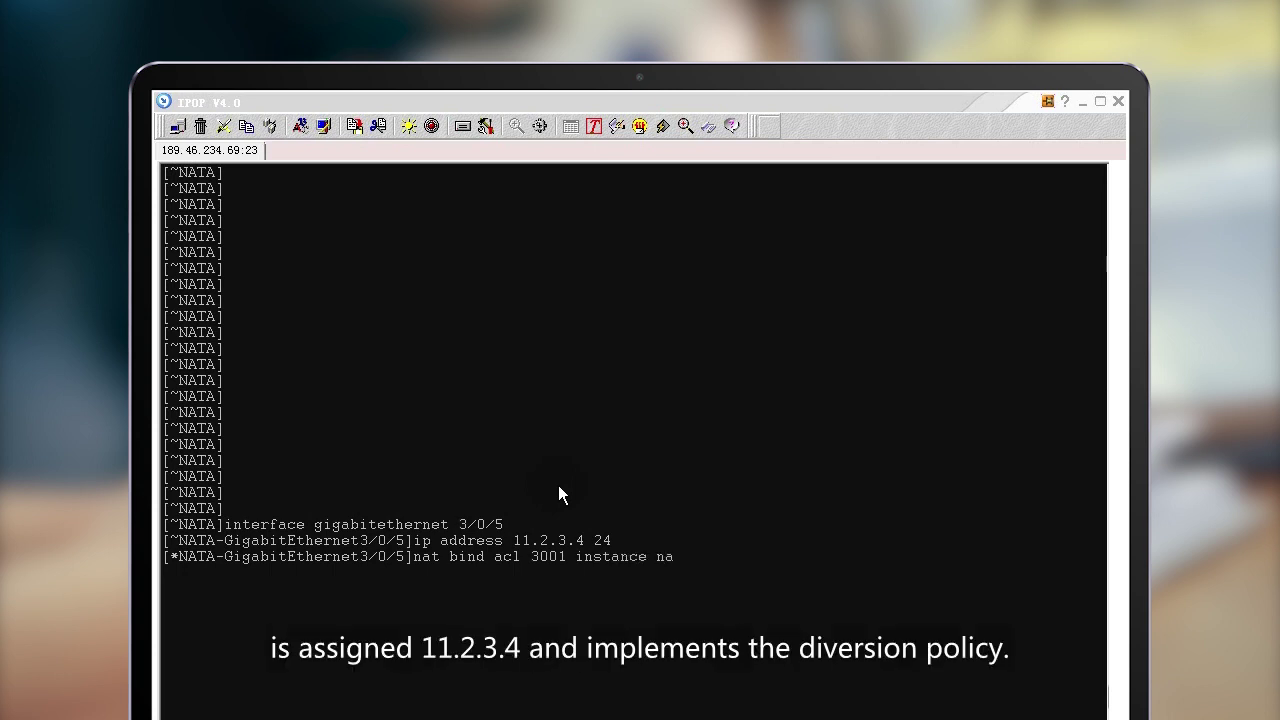
{"action": "key", "text": "Return"}
{"action": "type", "text": "commit"}
{"action": "key", "text": "Return"}
{"action": "type", "text": "quit"}
{"action": "key", "text": "Return"}
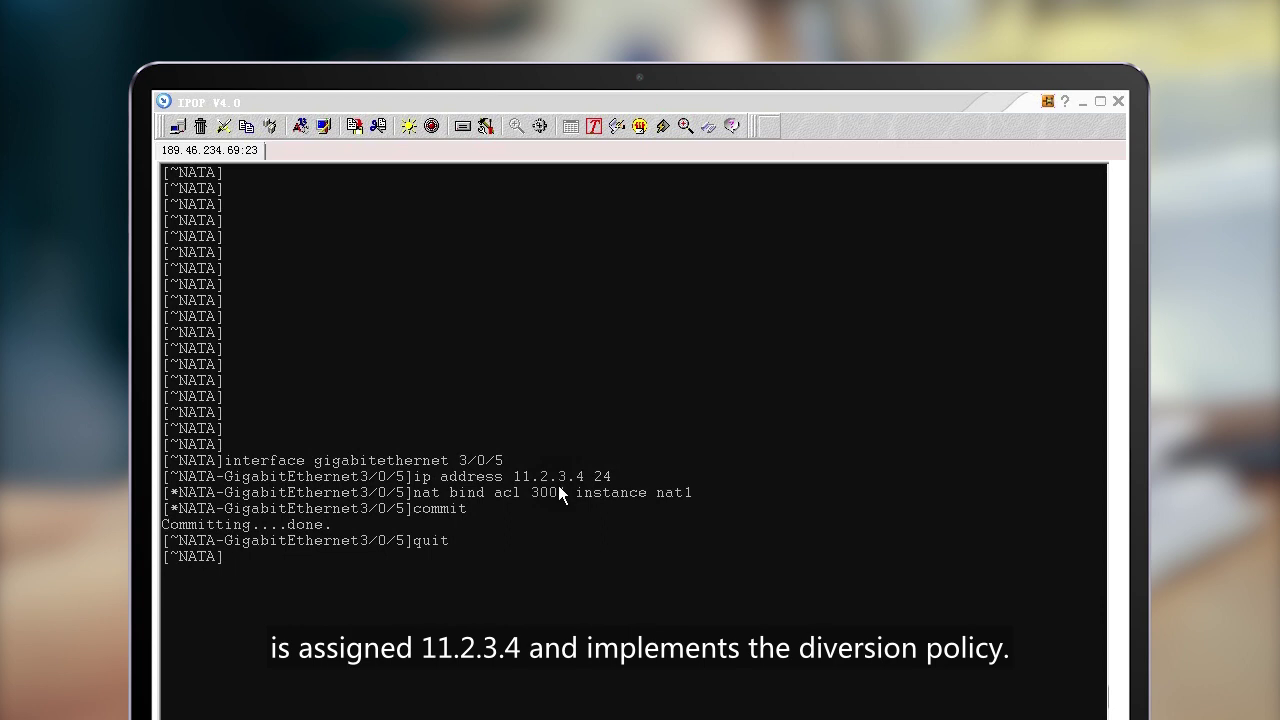
{"action": "key", "text": "Return"}
{"action": "key", "text": "Return"}
{"action": "key", "text": "Return"}
{"action": "key", "text": "Return"}
{"action": "key", "text": "Return"}
{"action": "key", "text": "Return"}
{"action": "key", "text": "Return"}
{"action": "key", "text": "Return"}
{"action": "key", "text": "Return"}
{"action": "key", "text": "Return"}
{"action": "key", "text": "Return"}
{"action": "key", "text": "Return"}
{"action": "key", "text": "Return"}
{"action": "key", "text": "Return"}
{"action": "key", "text": "Return"}
{"action": "key", "text": "Return"}
{"action": "key", "text": "Return"}
{"action": "key", "text": "Return"}
{"action": "key", "text": "Return"}
- Return to the NAT instance nat1 view
{"action": "type", "text": "nat instance nat1"}
{"action": "key", "text": "Return"}
{"action": "type", "text": "nat outbound 3001 address-group add"}
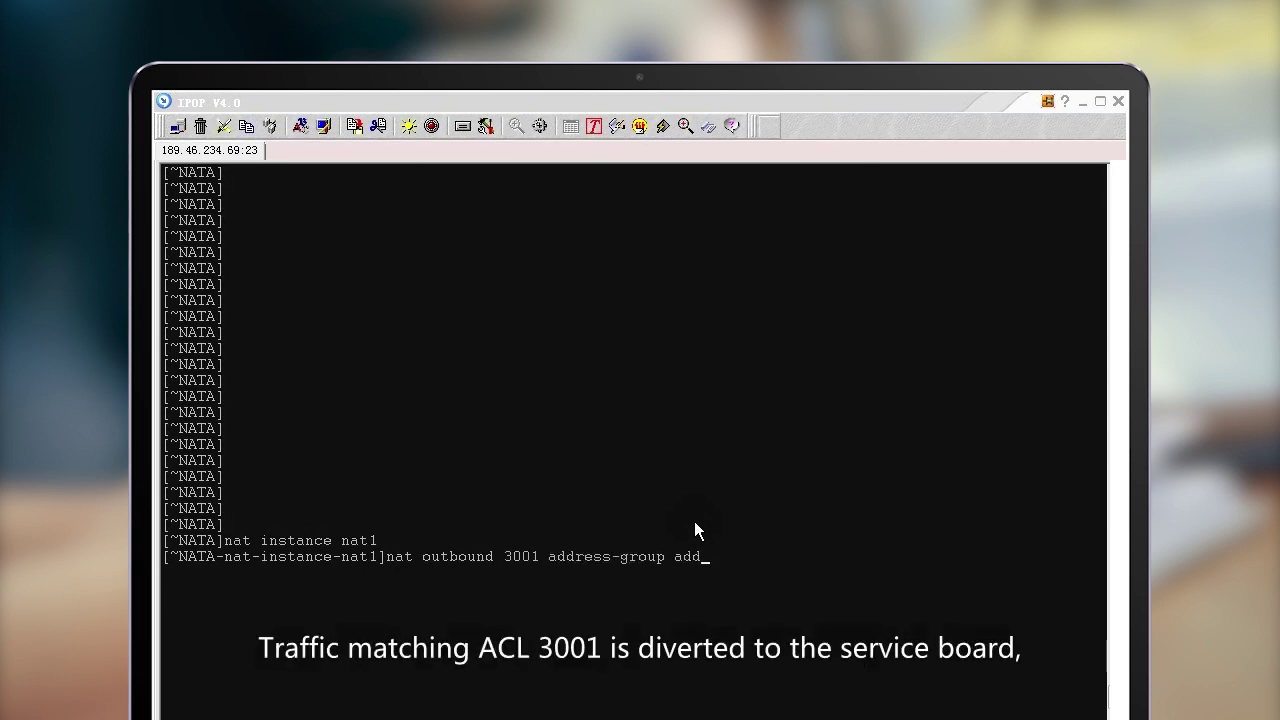
{"action": "type", "text": "ress-gro"}
{"action": "type", "text": "up1"}
- Apply nat outbound mapping ACL 3001 to pool address-group1 in nat1
{"action": "key", "text": "Return"}
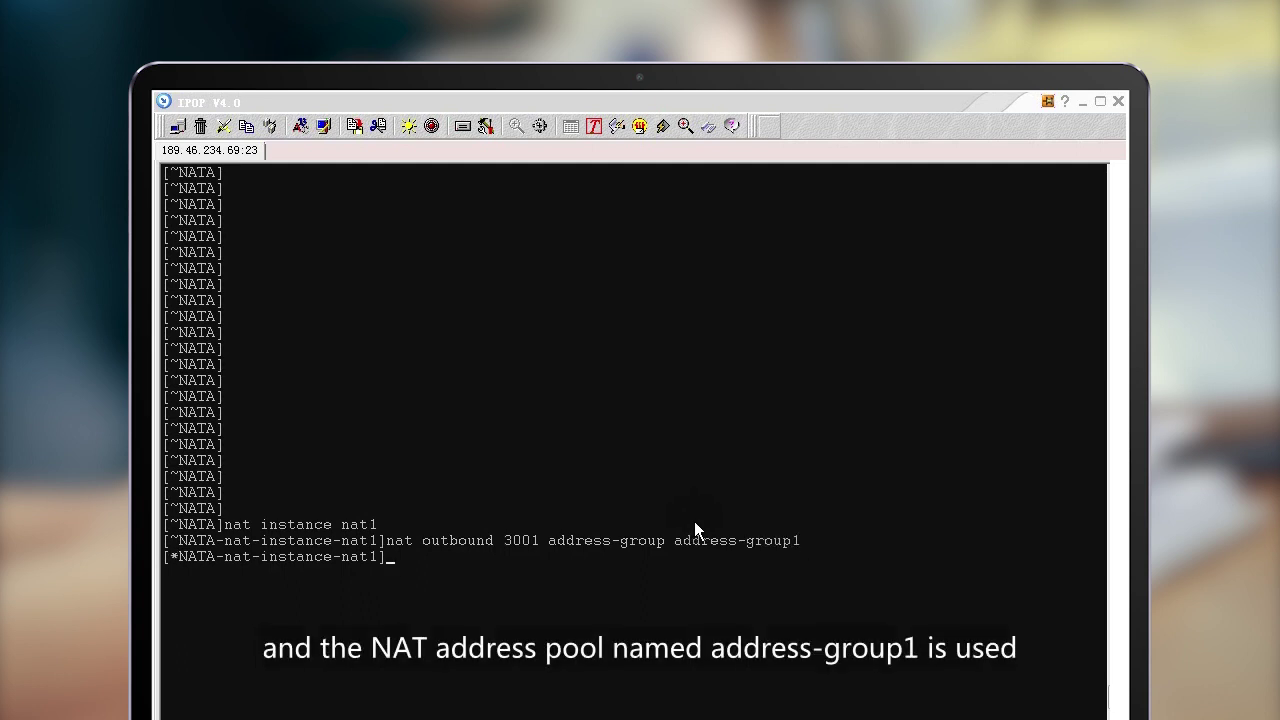